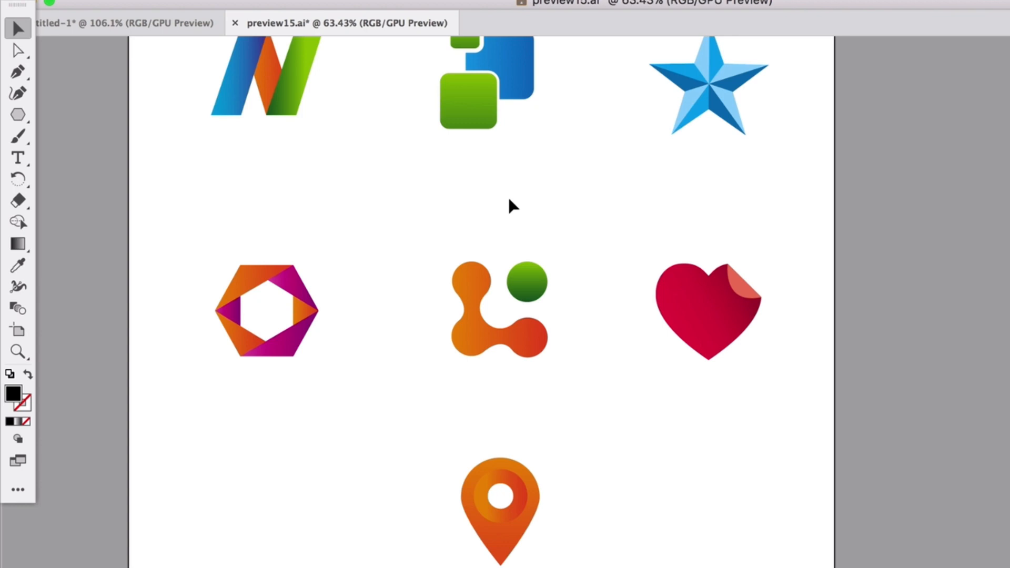
Set the fill colour to a very dark purple for tracing the multicoloured N logo
{"action": "scroll", "coordinate": [310, 149], "scroll_direction": "up", "scroll_amount": 5}
{"action": "scroll", "coordinate": [310, 149], "scroll_direction": "left", "scroll_amount": 3}
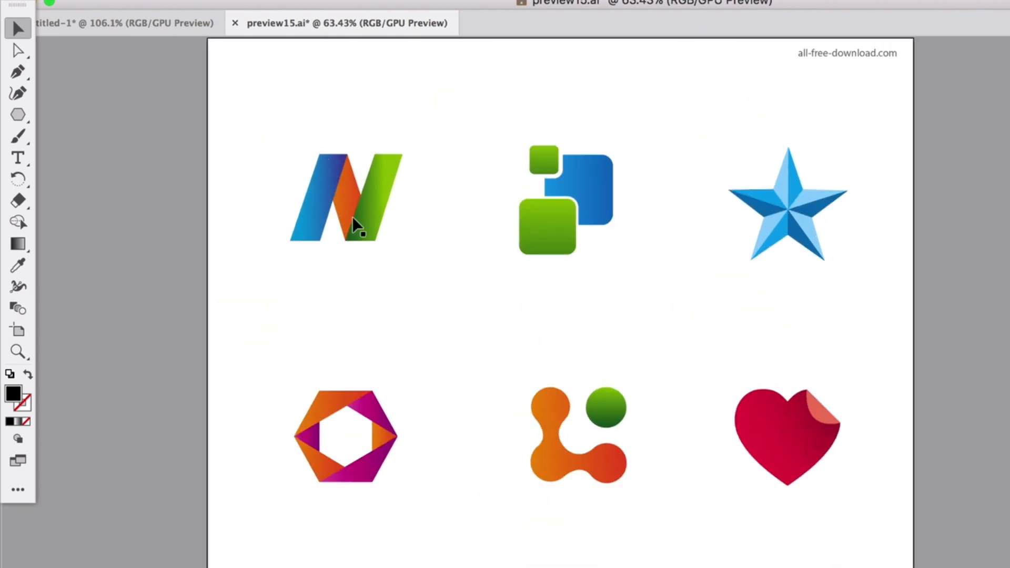
{"action": "scroll", "coordinate": [352, 217], "scroll_direction": "up", "scroll_amount": 5}
{"action": "scroll", "coordinate": [351, 215], "scroll_direction": "up", "scroll_amount": 3}
{"action": "scroll", "coordinate": [351, 215], "scroll_direction": "up", "scroll_amount": 3}
{"action": "scroll", "coordinate": [352, 215], "scroll_direction": "left", "scroll_amount": 2}
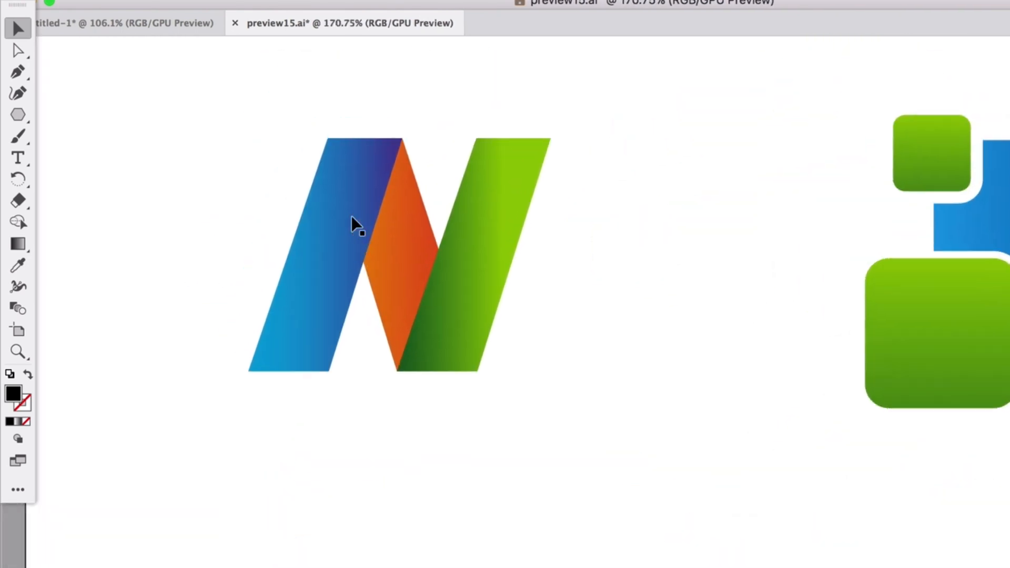
{"action": "scroll", "coordinate": [342, 205], "scroll_direction": "up", "scroll_amount": 1}
{"action": "double_click", "coordinate": [13, 399]}
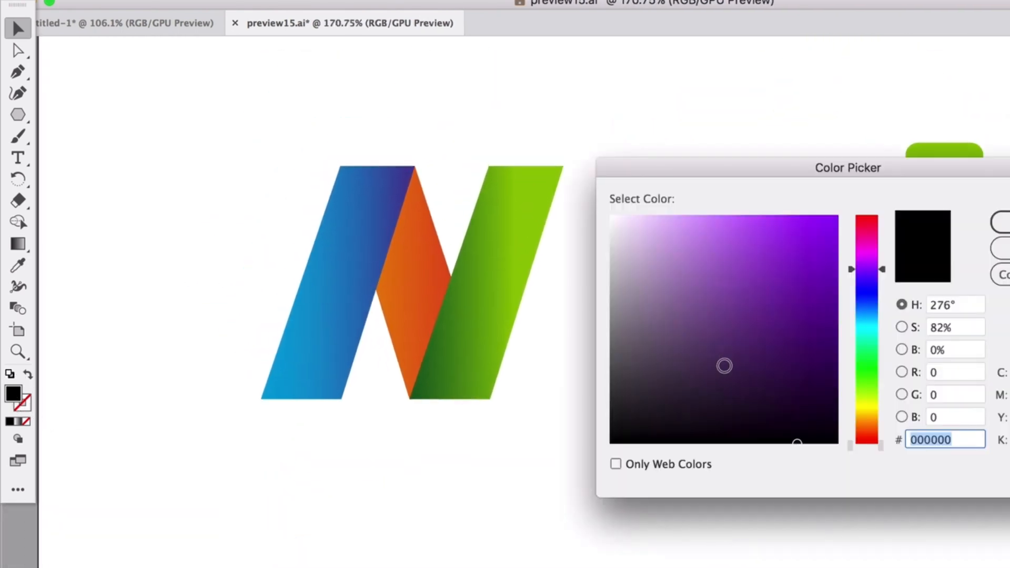
{"action": "left_click", "coordinate": [816, 367]}
{"action": "left_click_drag", "start_coordinate": [816, 368], "coordinate": [797, 364]}
{"action": "key", "text": "Return"}
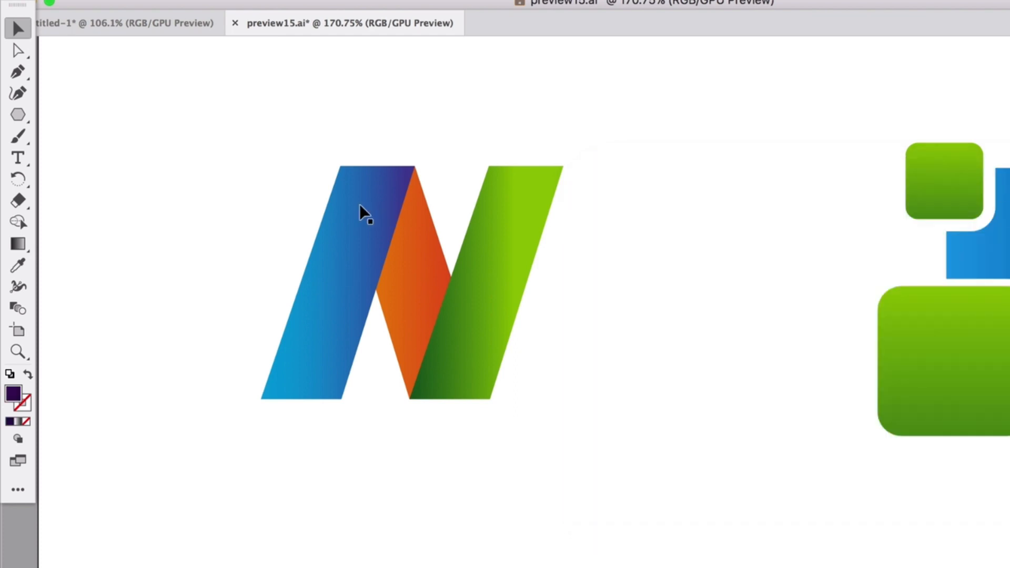
Trace the blue slanted bar of the N logo with the Pen tool as a closed four-corner shape and deselect it
{"action": "left_click_drag", "start_coordinate": [19, 76], "coordinate": [60, 74]}
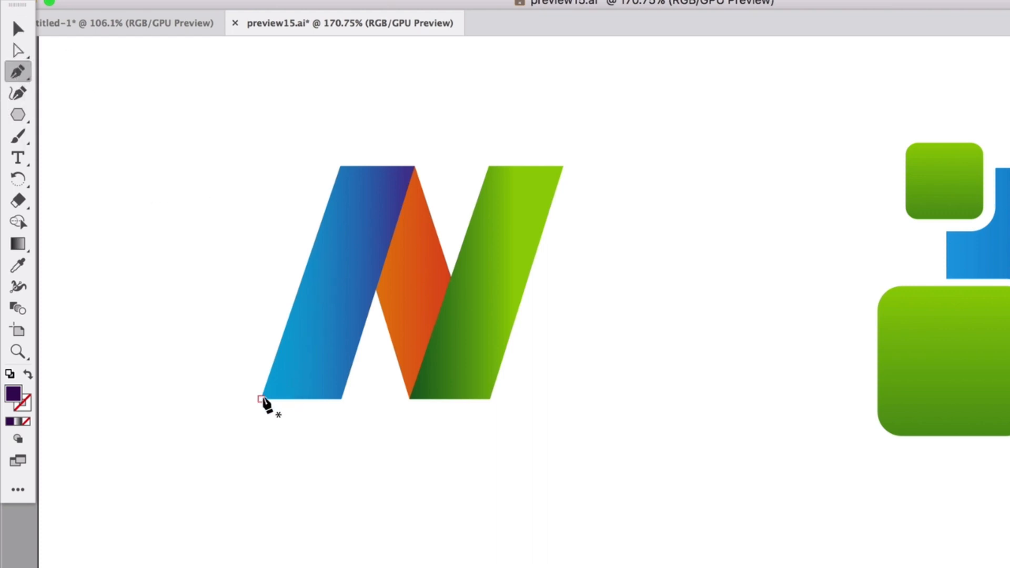
{"action": "left_click", "coordinate": [261, 398]}
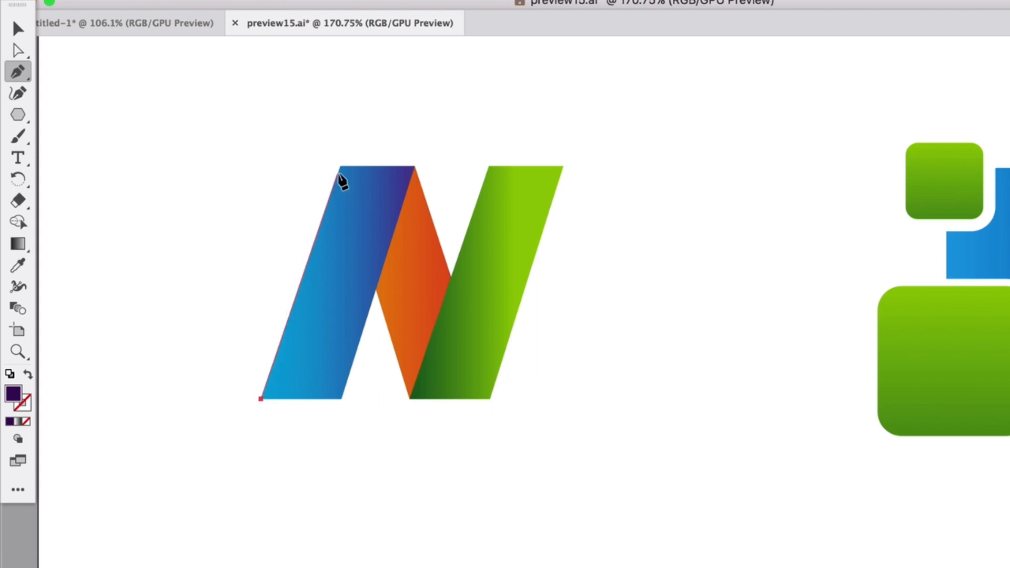
{"action": "left_click", "coordinate": [340, 167]}
{"action": "left_click", "coordinate": [415, 166]}
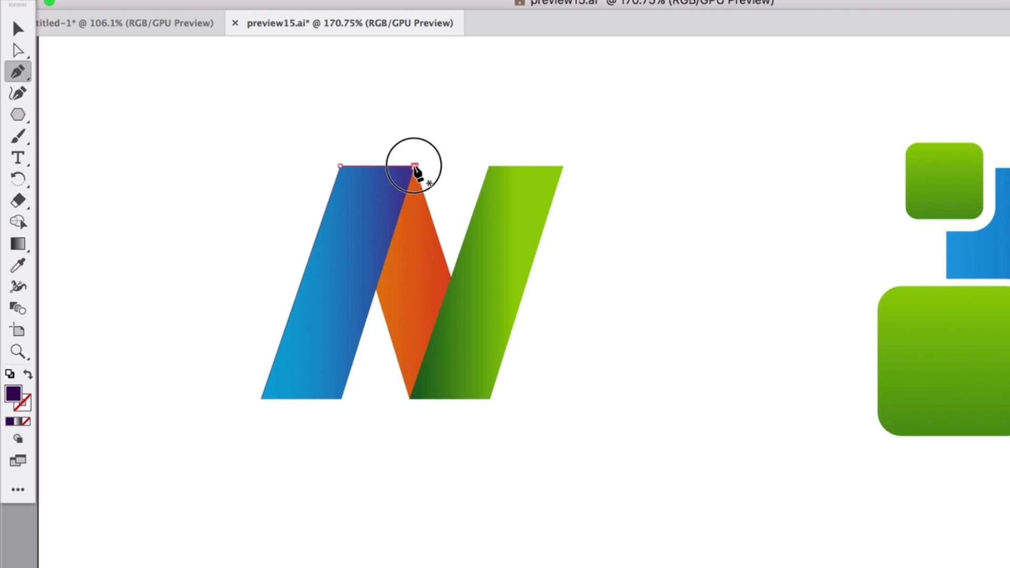
{"action": "left_click", "coordinate": [341, 399]}
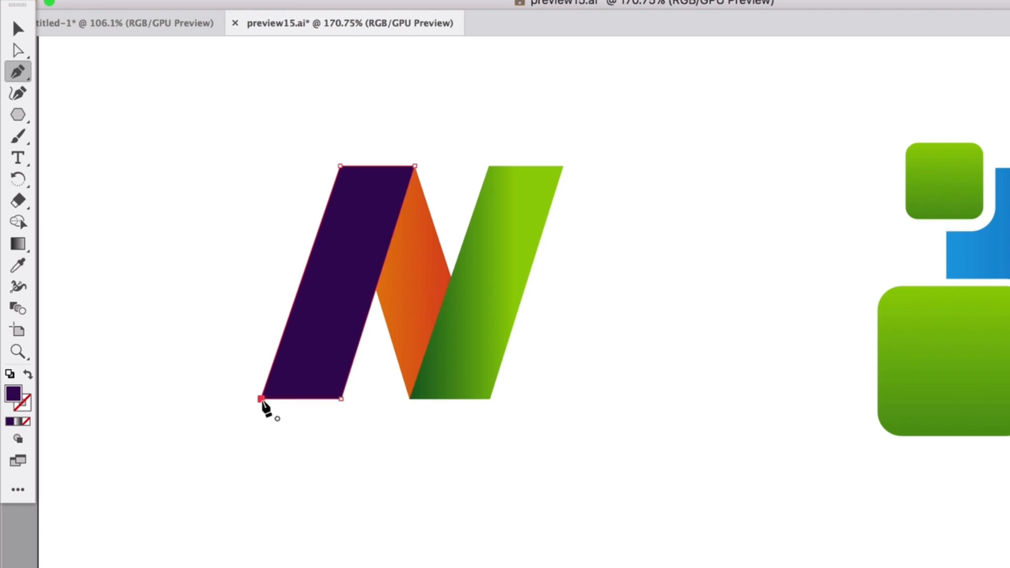
{"action": "left_click", "coordinate": [18, 28]}
{"action": "left_click", "coordinate": [227, 163]}
Pull the dark purple bar away from the original artwork and undo the move
{"action": "left_click_drag", "start_coordinate": [359, 236], "coordinate": [203, 221]}
{"action": "left_click", "coordinate": [218, 68]}
{"action": "key", "text": "super+z"}
{"action": "left_click", "coordinate": [269, 52]}
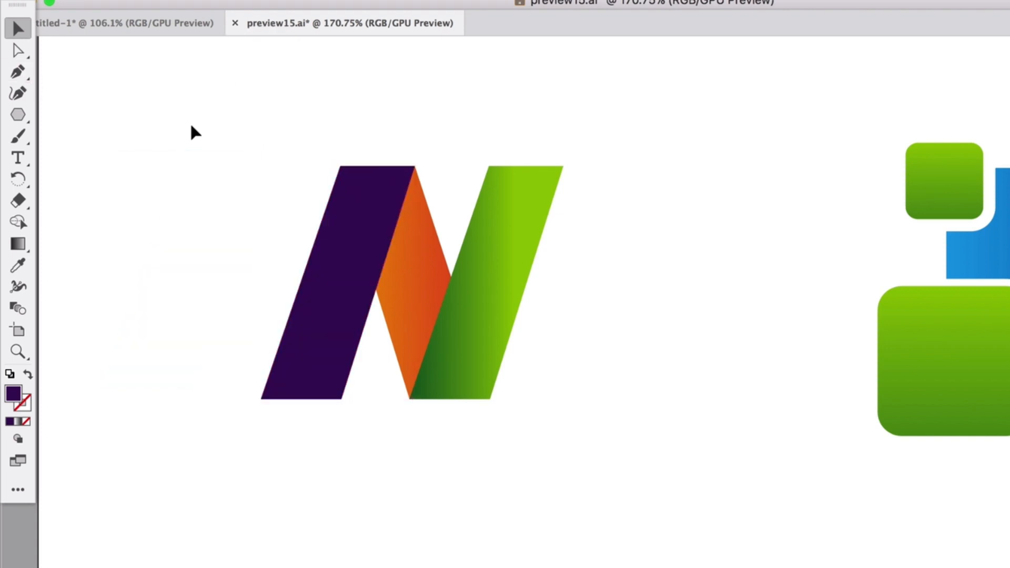
Set the fill colour to the brighter purple 8C2DD6 for the next Pen tool shape
{"action": "left_click", "coordinate": [17, 72]}
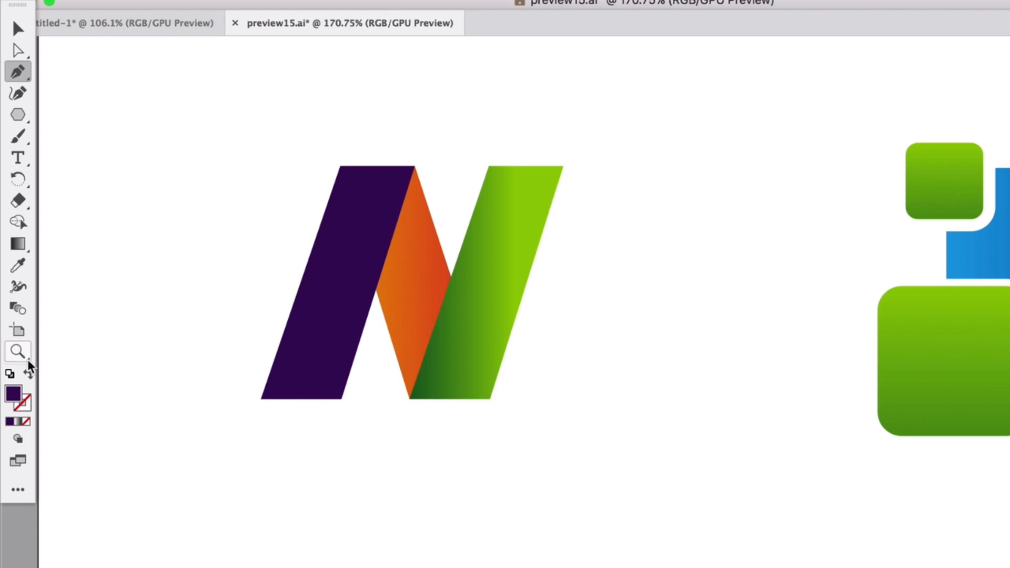
{"action": "double_click", "coordinate": [16, 395]}
{"action": "type", "text": "8C2DD6"}
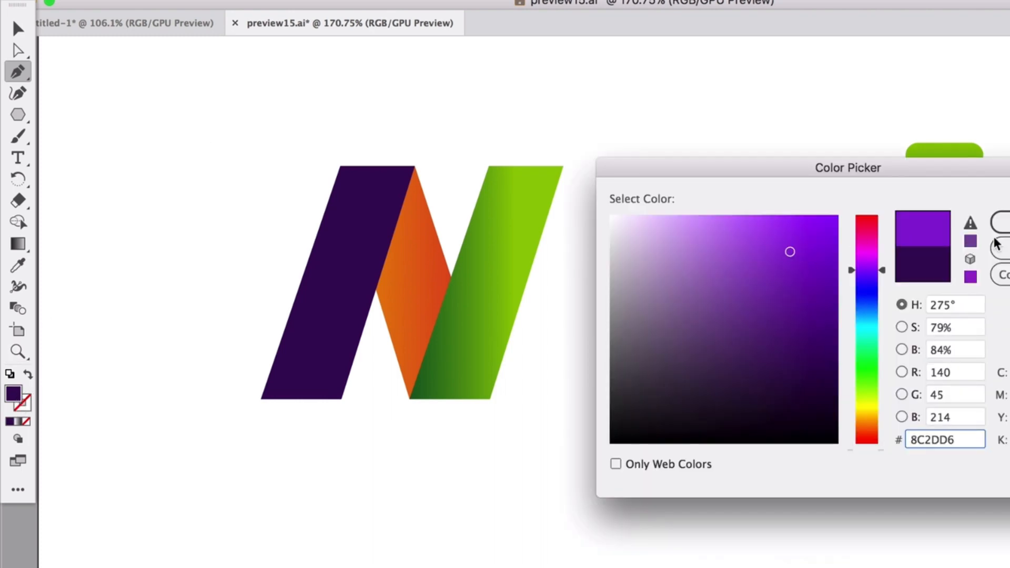
{"action": "key", "text": "Return"}
Trace the green slanted bar of the N logo with the Pen tool as a closed shape and deselect it
{"action": "left_click", "coordinate": [409, 398]}
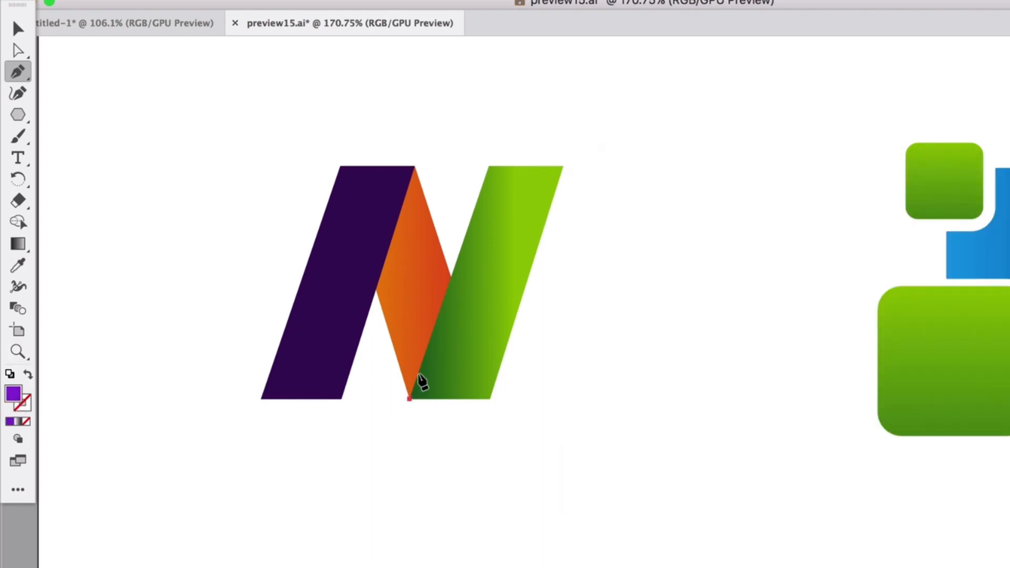
{"action": "left_click", "coordinate": [488, 166]}
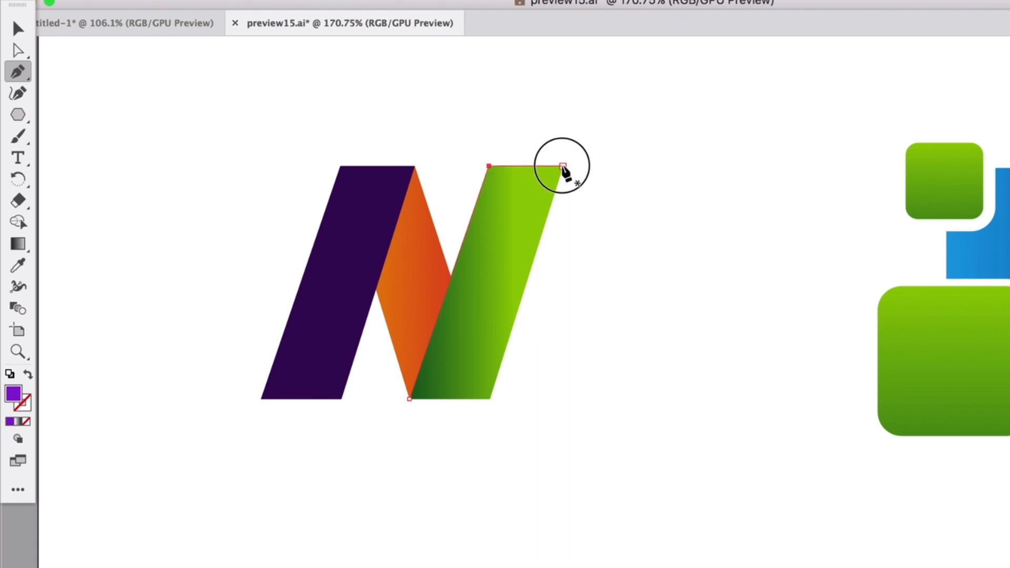
{"action": "left_click", "coordinate": [563, 166]}
{"action": "left_click", "coordinate": [490, 398]}
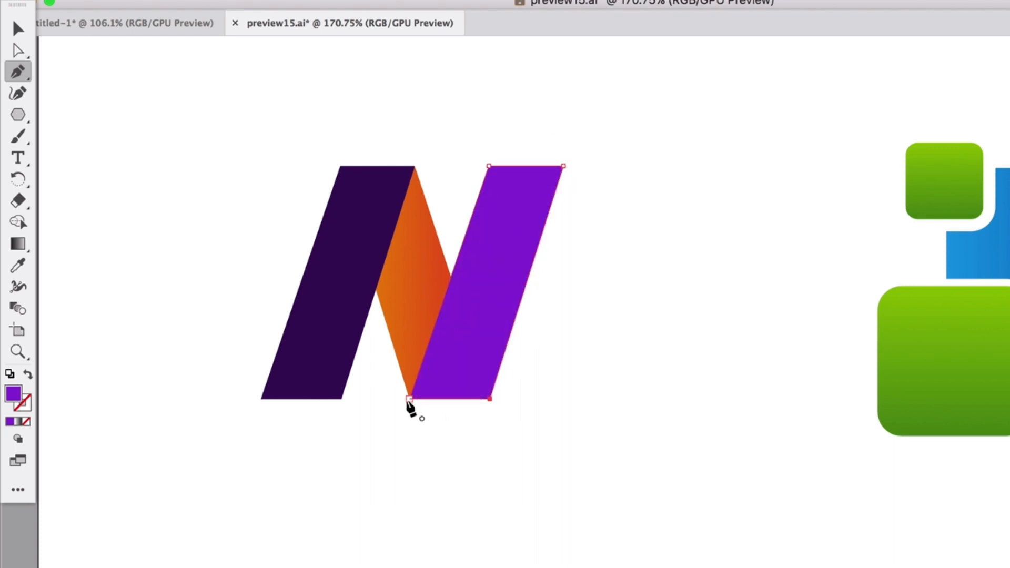
{"action": "left_click", "coordinate": [409, 399]}
{"action": "left_click", "coordinate": [32, 32]}
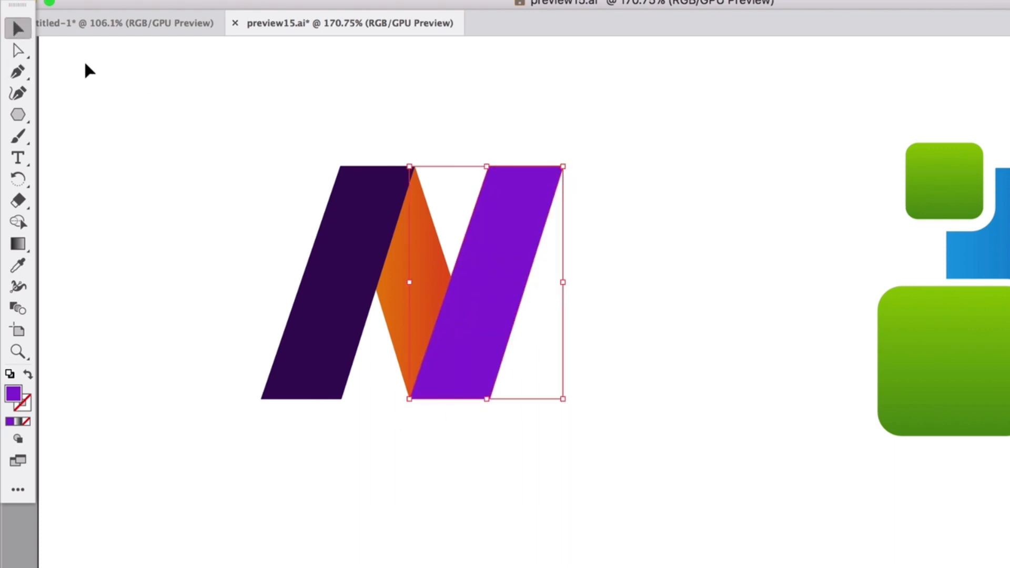
{"action": "left_click", "coordinate": [174, 388]}
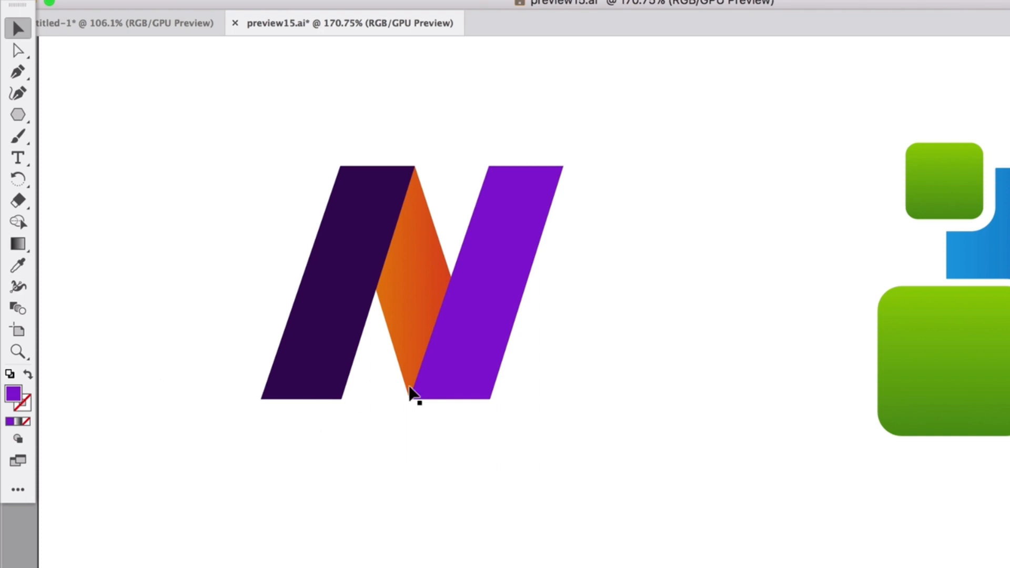
Trace the orange diamond between the N's two bars with the Pen tool as a closed four-corner shape
{"action": "left_click", "coordinate": [17, 71]}
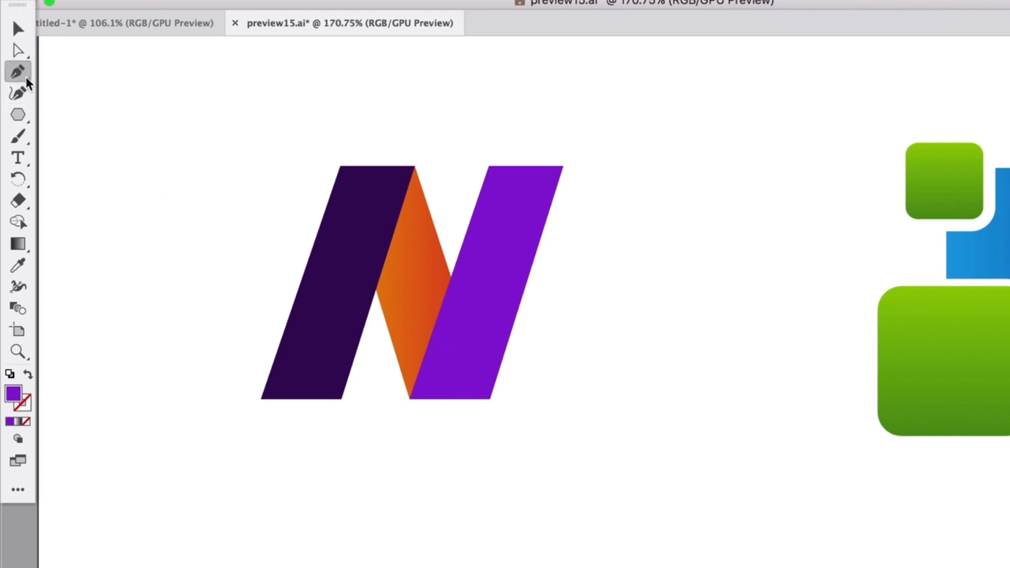
{"action": "left_click", "coordinate": [409, 399]}
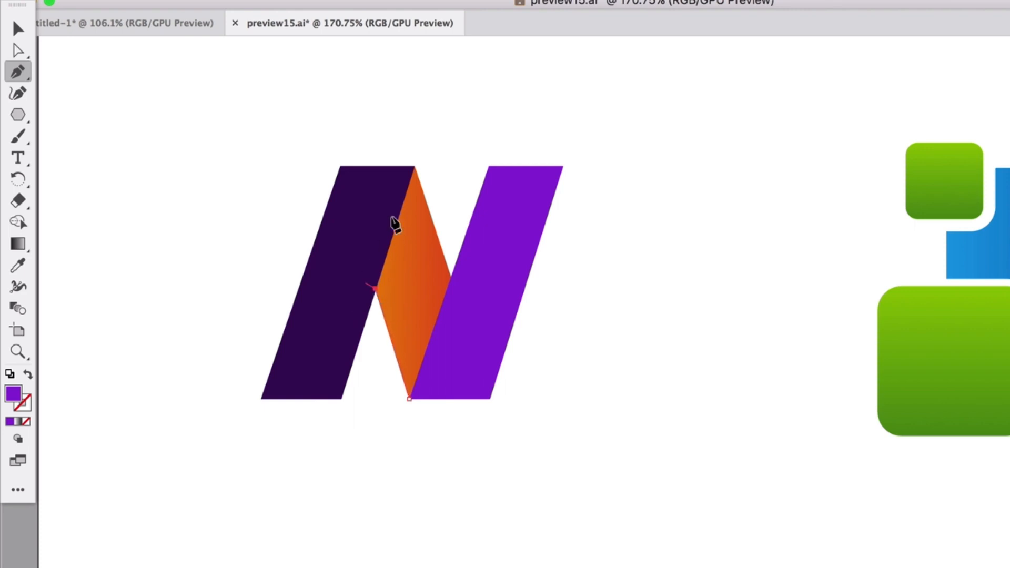
{"action": "left_click", "coordinate": [414, 167]}
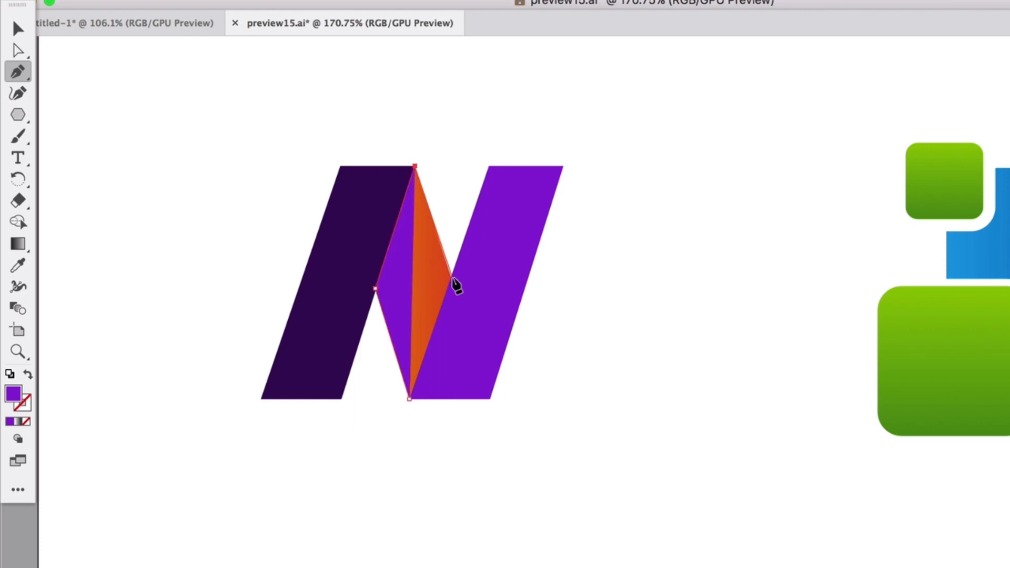
{"action": "left_click", "coordinate": [451, 278]}
{"action": "left_click", "coordinate": [409, 399]}
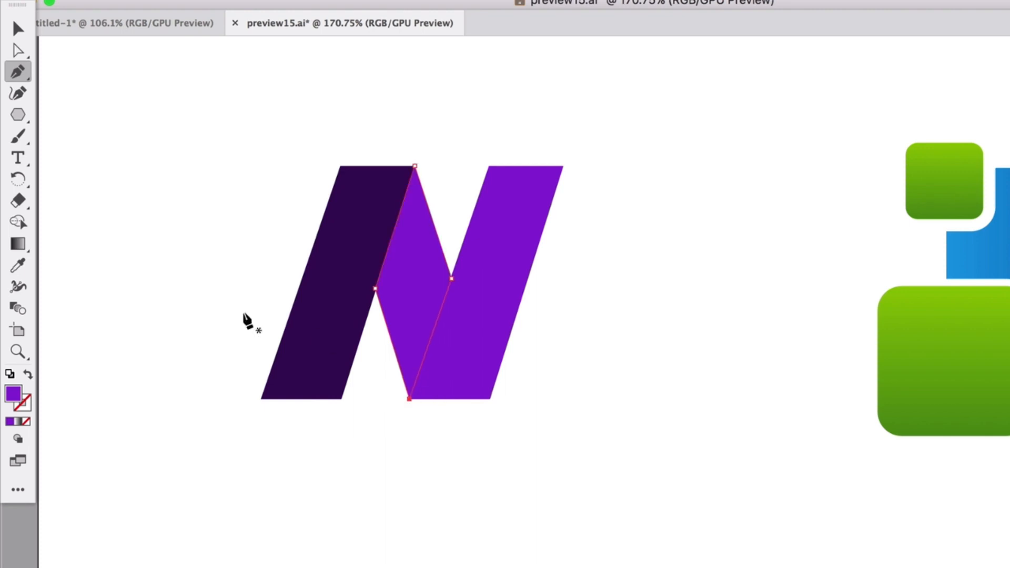
Change the middle diamond's fill to the darker purple 6110AF and deselect it
{"action": "double_click", "coordinate": [16, 392]}
{"action": "left_click", "coordinate": [992, 241]}
{"action": "double_click", "coordinate": [15, 391]}
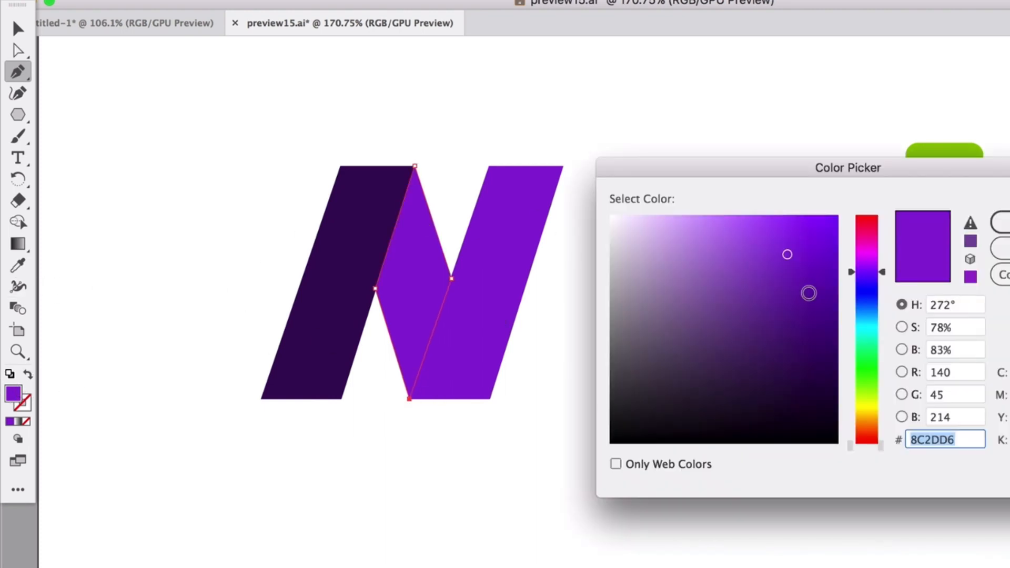
{"action": "left_click", "coordinate": [816, 286]}
{"action": "left_click", "coordinate": [1001, 221]}
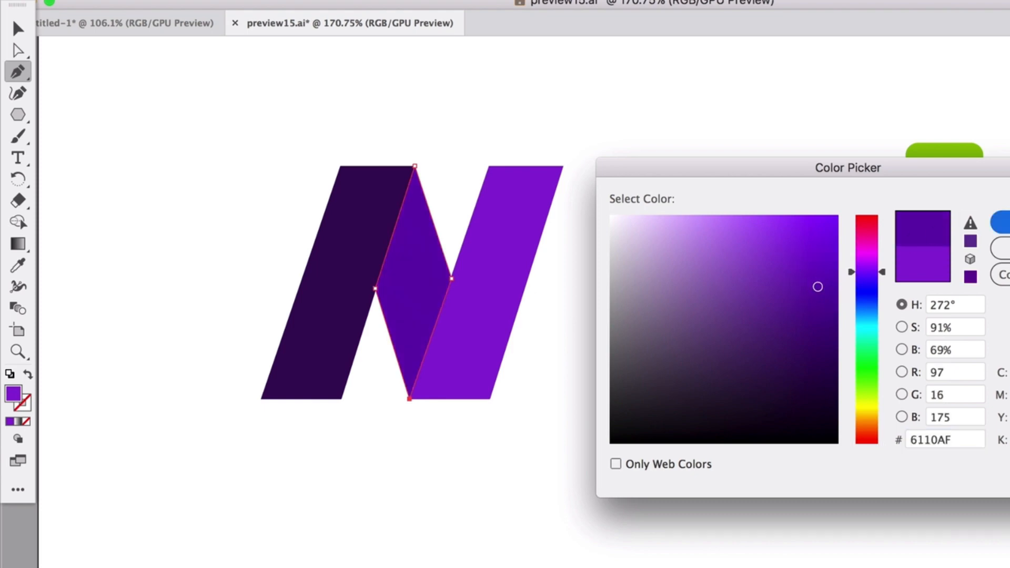
{"action": "left_click", "coordinate": [19, 28]}
{"action": "left_click", "coordinate": [273, 337]}
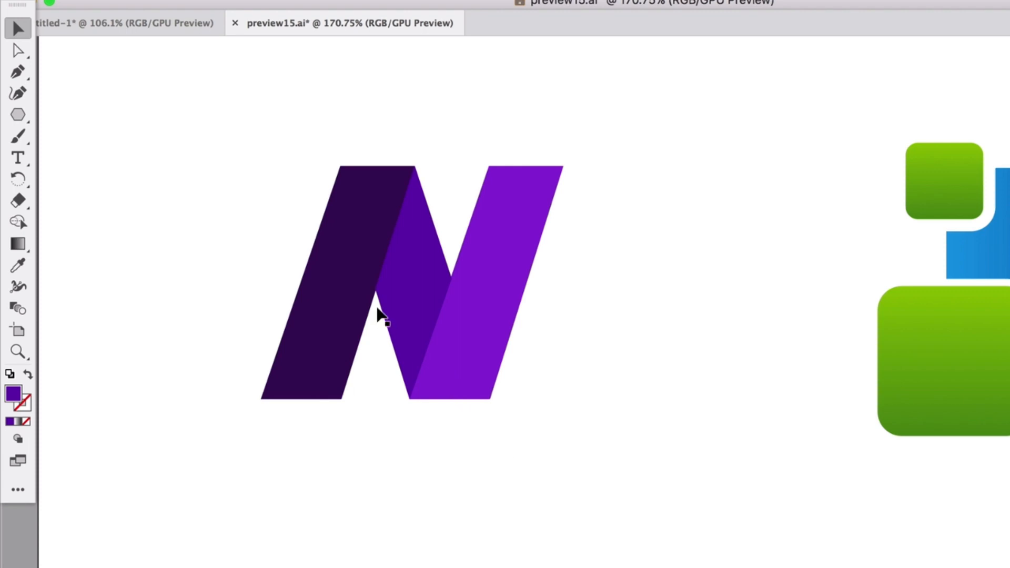
Move the traced purple N pieces off the original coloured N and delete the original artwork
{"action": "left_click", "coordinate": [392, 275]}
{"action": "left_click", "coordinate": [486, 261], "text": "shift"}
{"action": "mouse_move", "coordinate": [429, 274]}
{"action": "left_mouse_down"}
{"action": "mouse_move", "coordinate": [355, 480]}
{"action": "mouse_move", "coordinate": [449, 282]}
{"action": "mouse_move", "coordinate": [444, 267]}
{"action": "left_mouse_up"}
{"action": "left_click", "coordinate": [503, 257]}
{"action": "key", "text": "Delete"}
{"action": "left_click", "coordinate": [574, 401]}
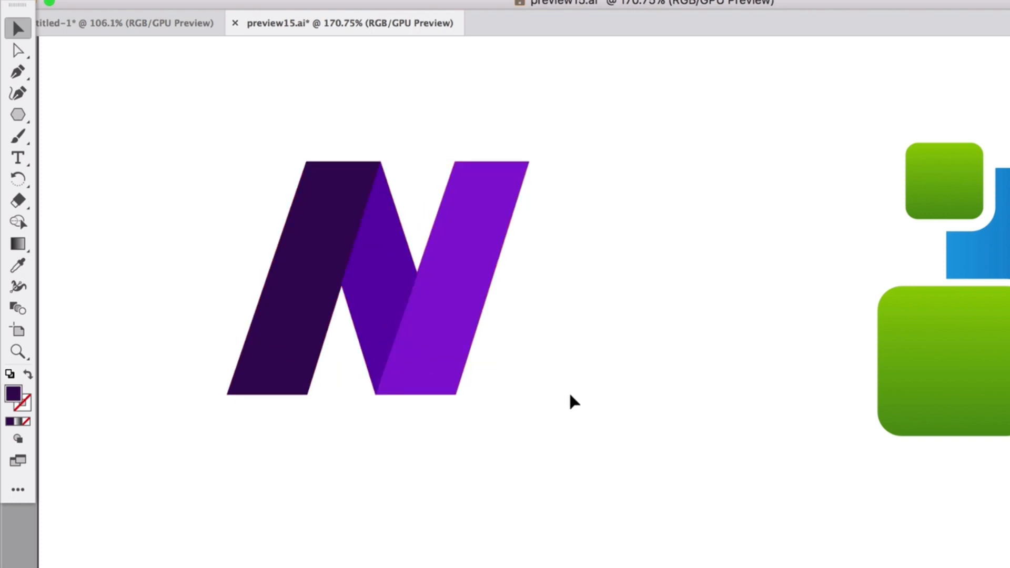
Pull the bright purple bar and the middle diamond away from the N, and undo both moves
{"action": "left_click_drag", "start_coordinate": [431, 305], "coordinate": [501, 305]}
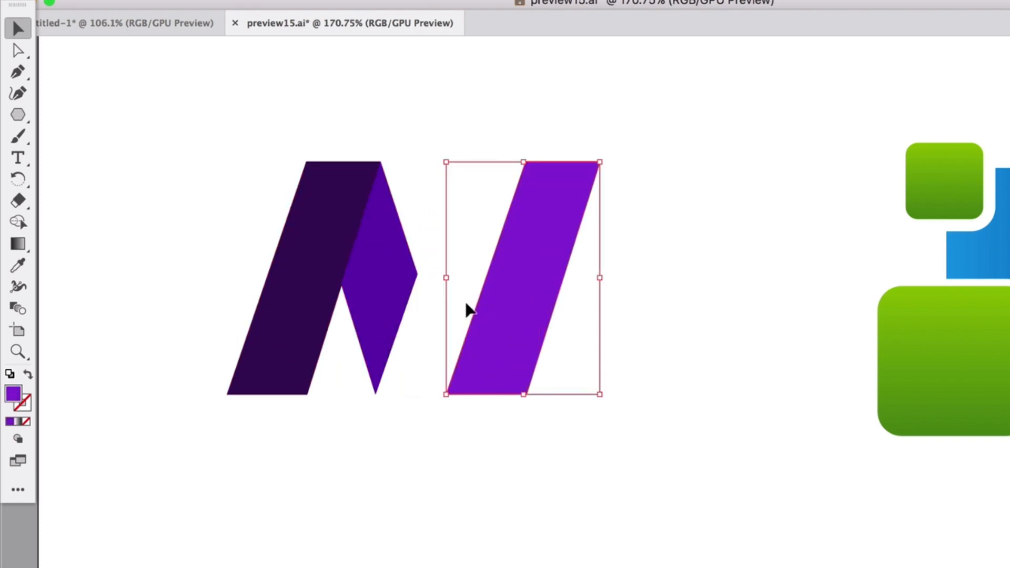
{"action": "left_click_drag", "start_coordinate": [393, 271], "coordinate": [440, 253]}
{"action": "key", "text": "super+z"}
{"action": "key", "text": "super+z"}
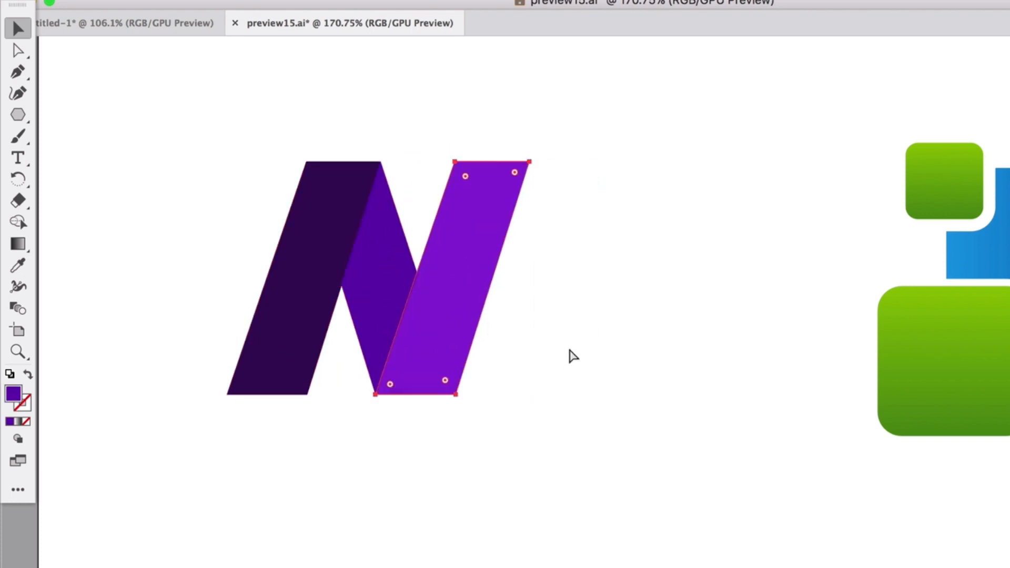
{"action": "left_click", "coordinate": [610, 346]}
Start tracing the large green rounded square with the Pen tool, covering its left side and curved upper-left corner
{"action": "scroll", "coordinate": [634, 337], "scroll_direction": "right", "scroll_amount": 15}
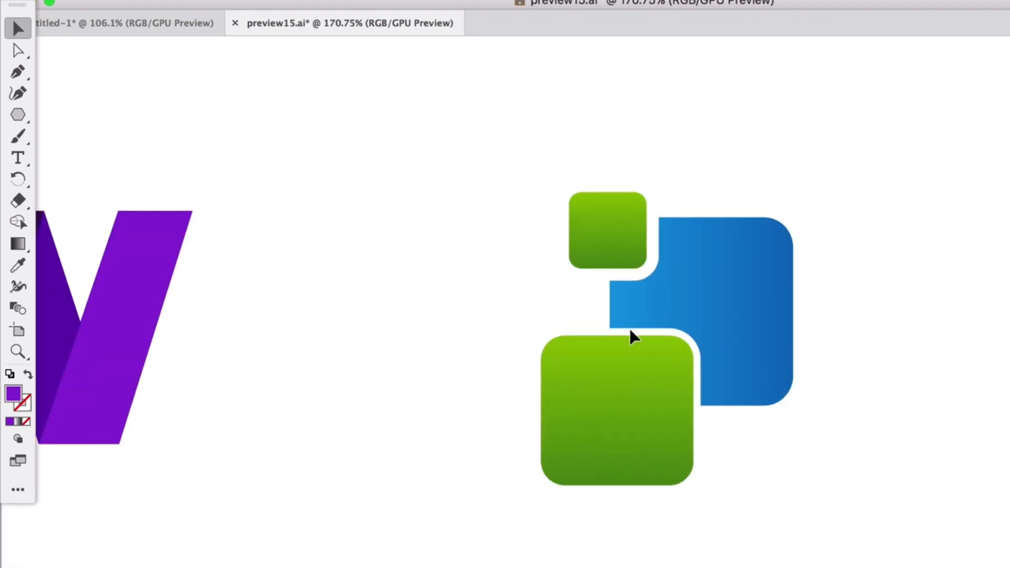
{"action": "scroll", "coordinate": [629, 326], "scroll_direction": "right", "scroll_amount": 3}
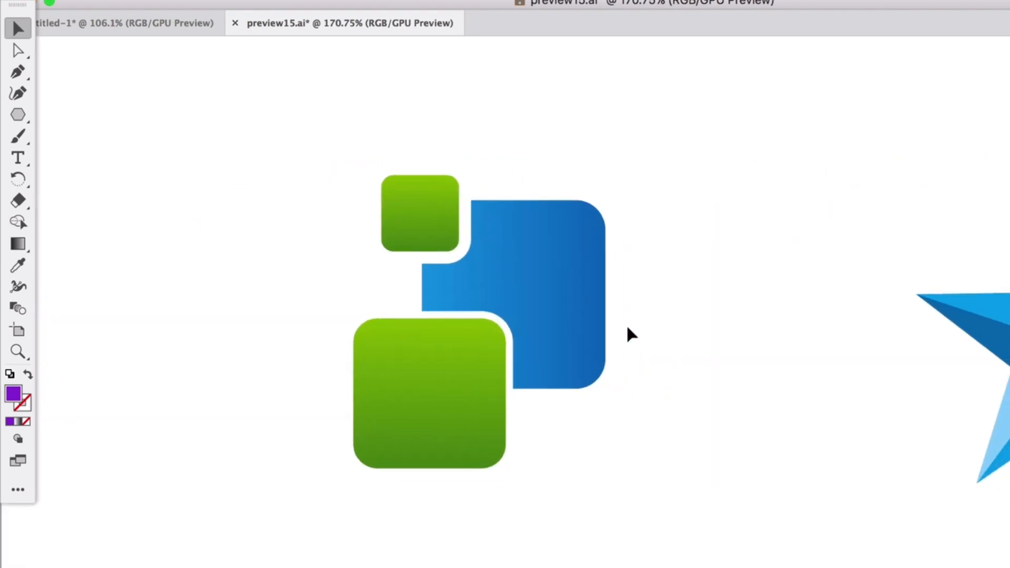
{"action": "left_click", "coordinate": [534, 287]}
{"action": "scroll", "coordinate": [540, 309], "scroll_direction": "right", "scroll_amount": 2}
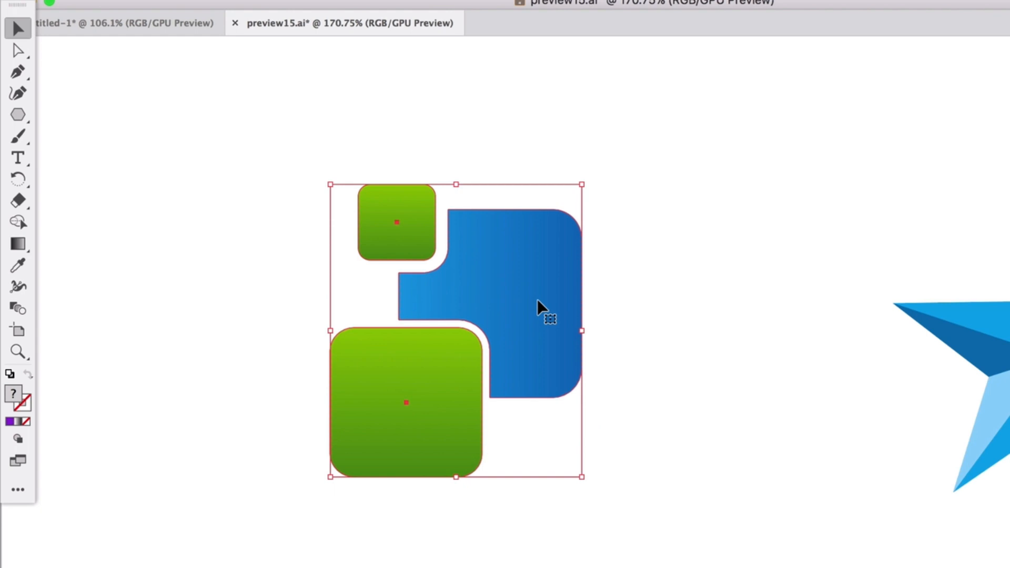
{"action": "left_click", "coordinate": [625, 290]}
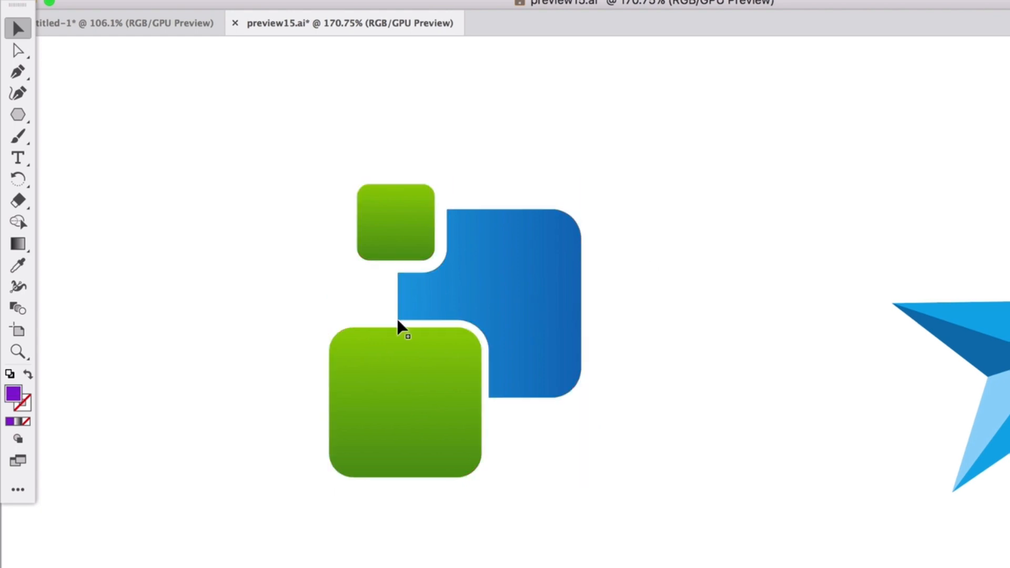
{"action": "left_click", "coordinate": [16, 78]}
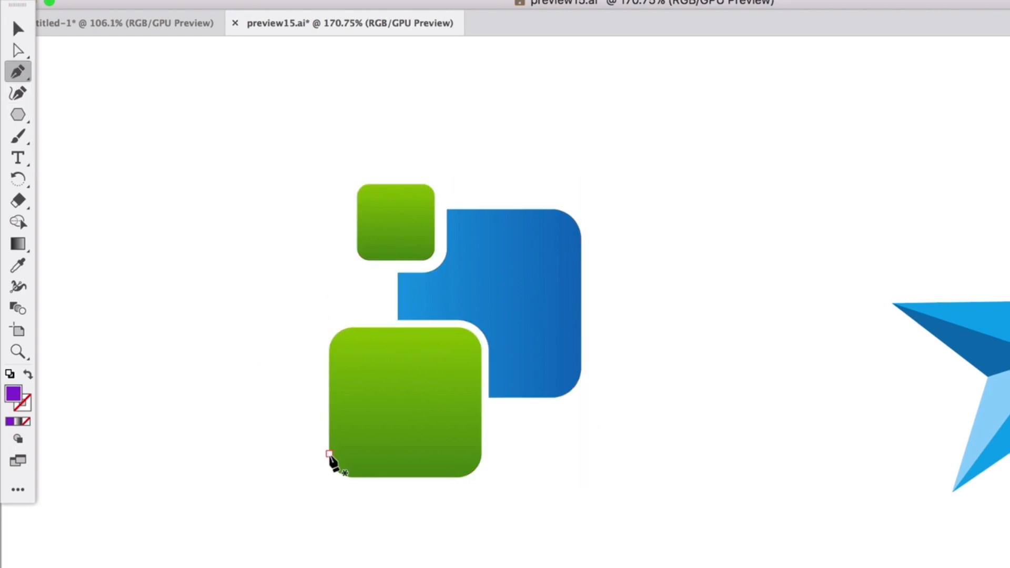
{"action": "left_click", "coordinate": [329, 453]}
{"action": "scroll", "coordinate": [335, 372], "scroll_direction": "up", "scroll_amount": 4}
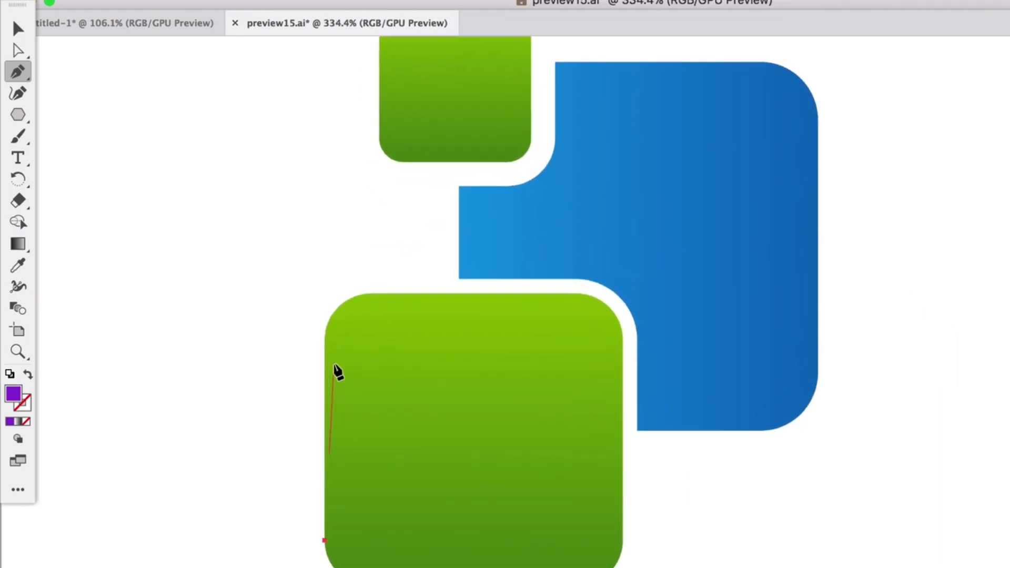
{"action": "left_click", "coordinate": [325, 340]}
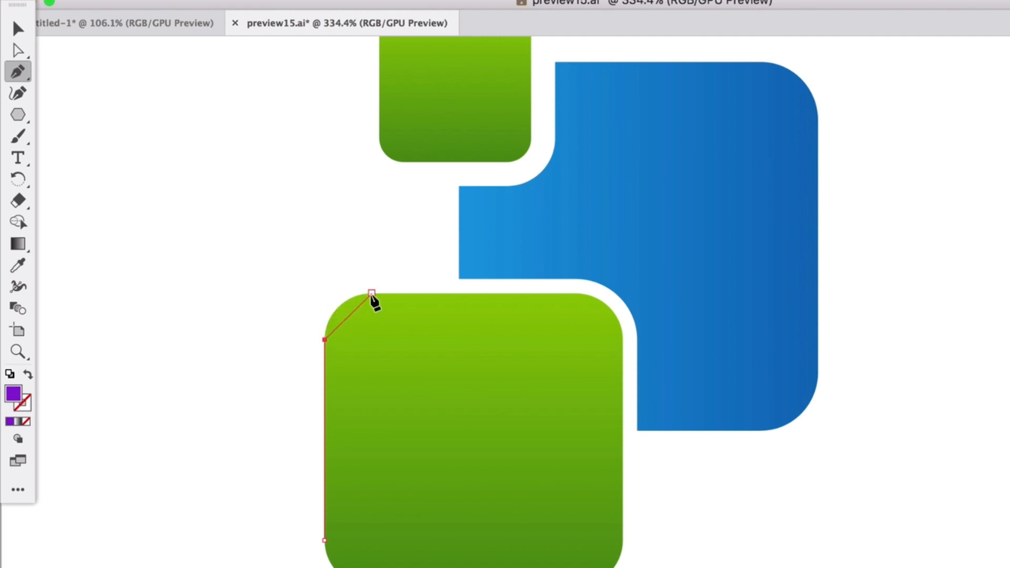
{"action": "left_click_drag", "start_coordinate": [372, 293], "coordinate": [419, 293]}
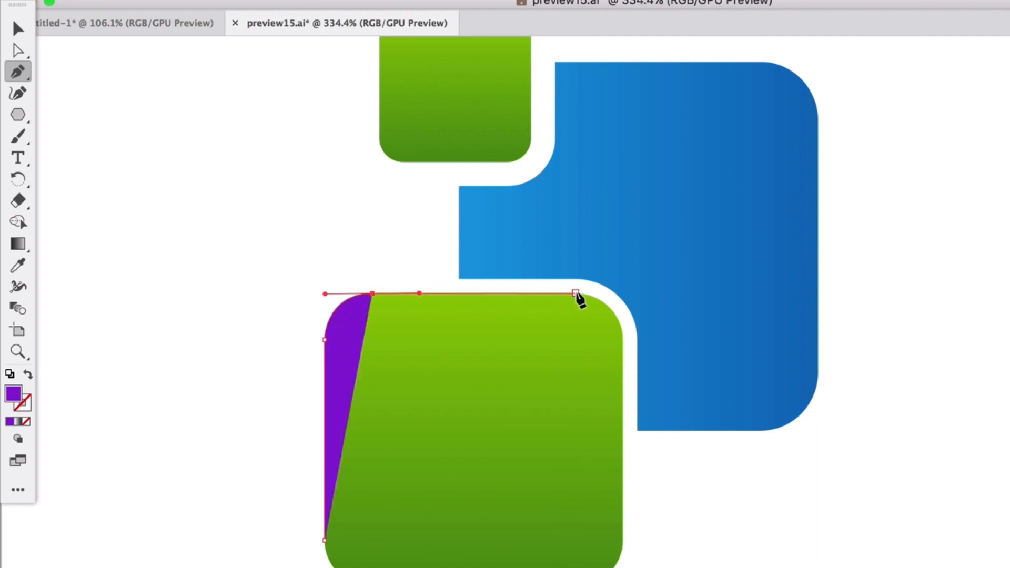
Continue the path around the large green square's remaining sides and rounded corners, close it and deselect it
{"action": "left_click", "coordinate": [576, 293]}
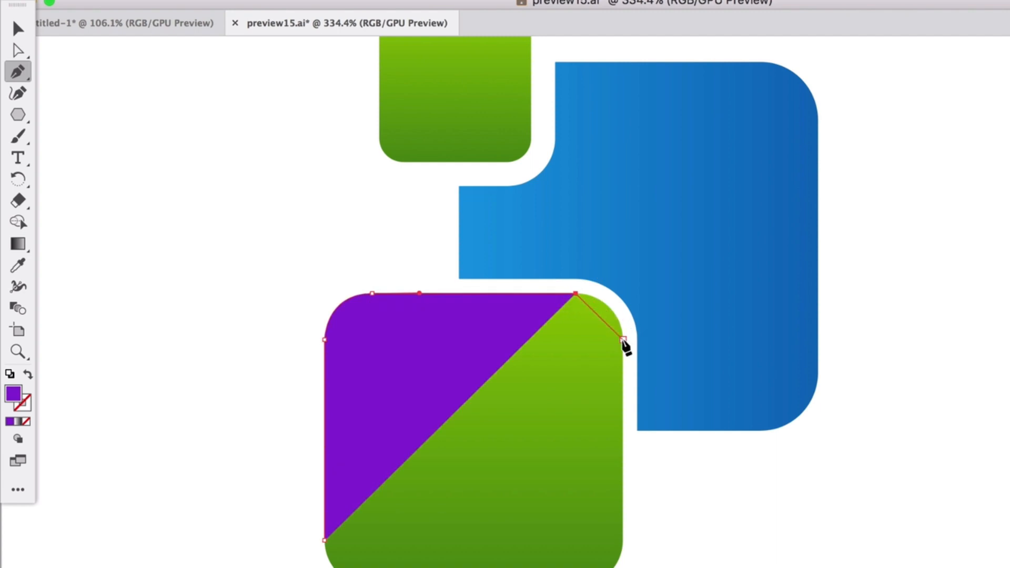
{"action": "left_click_drag", "start_coordinate": [623, 340], "coordinate": [623, 389]}
{"action": "left_click", "coordinate": [623, 540]}
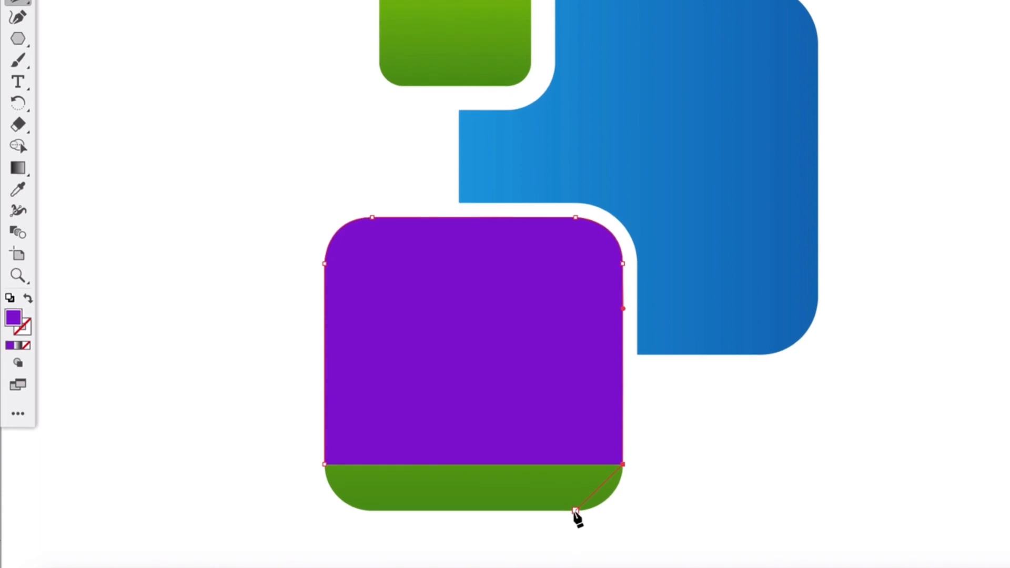
{"action": "left_click_drag", "start_coordinate": [575, 510], "coordinate": [529, 511]}
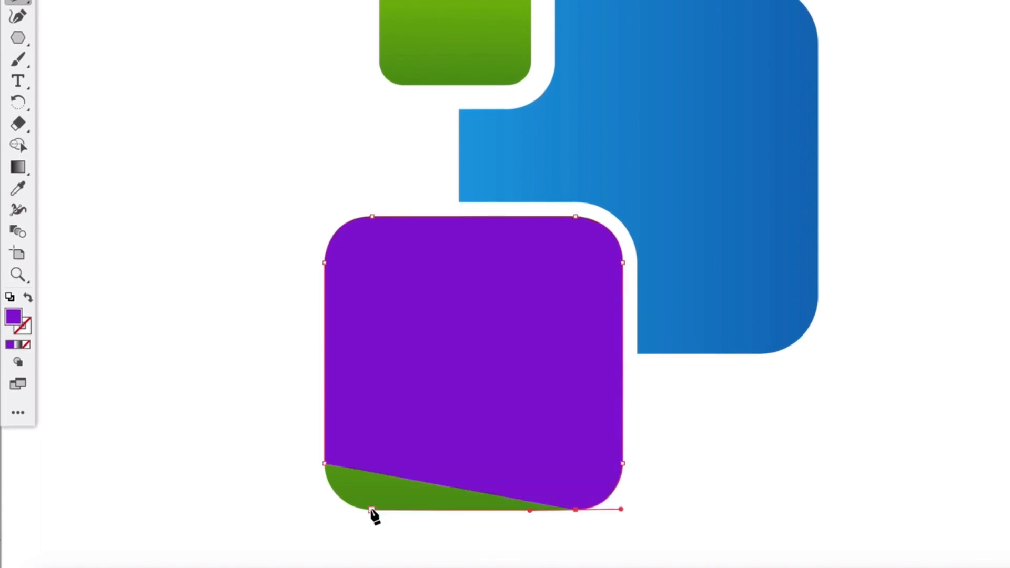
{"action": "left_click", "coordinate": [372, 510]}
{"action": "left_click_drag", "start_coordinate": [325, 465], "coordinate": [324, 422]}
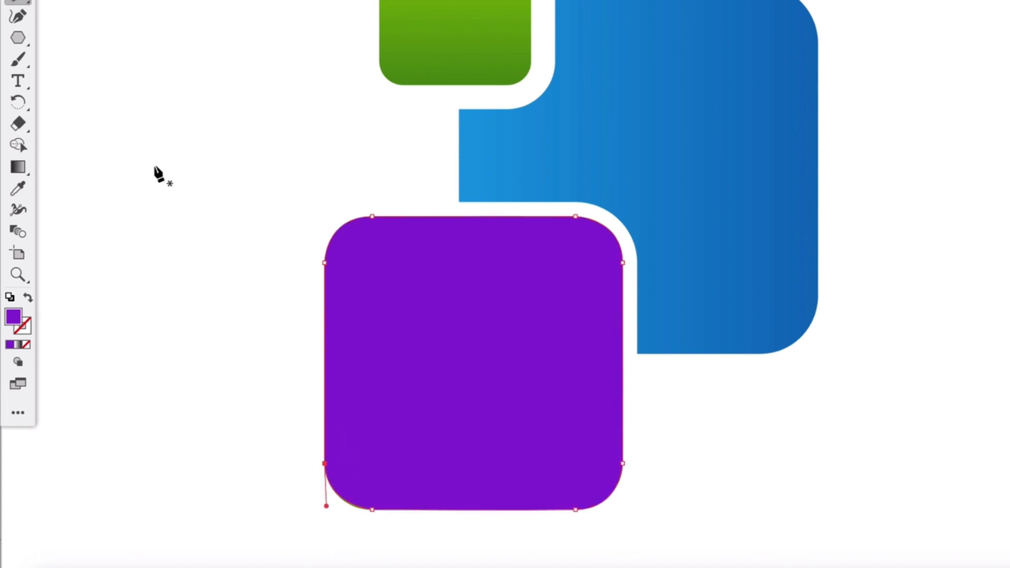
{"action": "left_click", "coordinate": [222, 144], "text": "ctrl"}
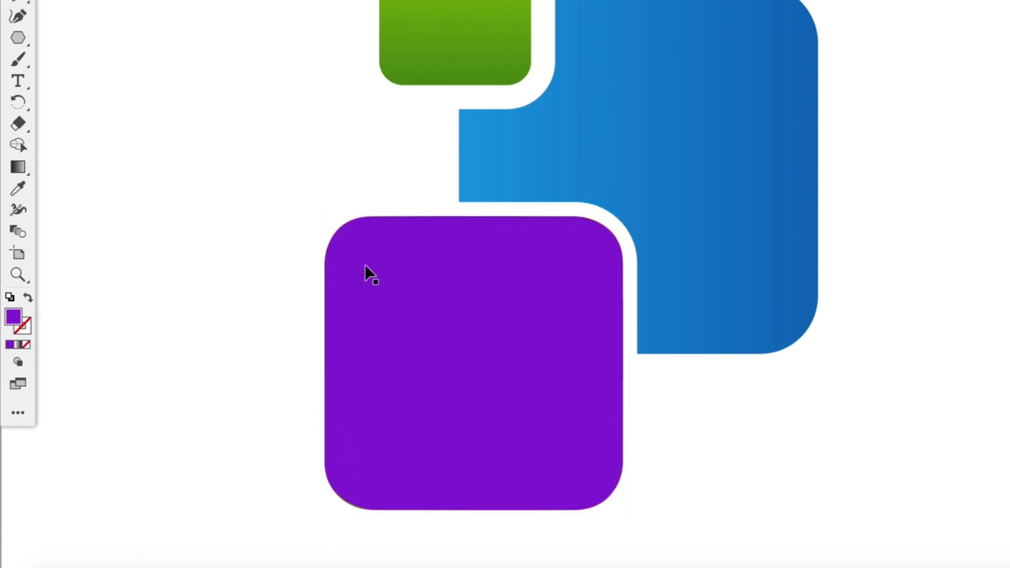
Move the traced purple square aside and draw a purple-filled rectangle over the large green square
{"action": "left_click_drag", "start_coordinate": [568, 361], "coordinate": [204, 174]}
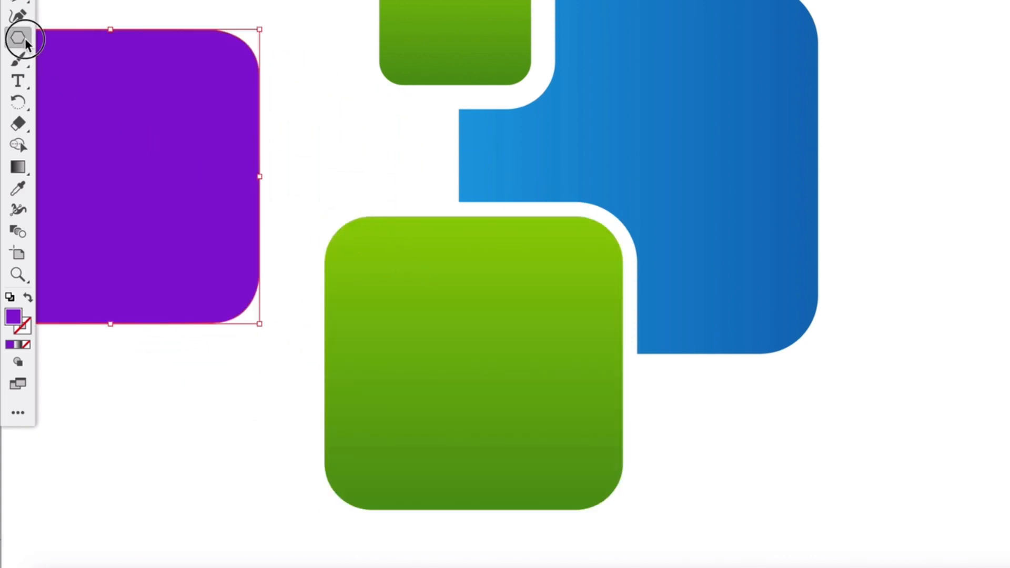
{"action": "left_click_drag", "start_coordinate": [24, 38], "coordinate": [81, 40]}
{"action": "left_click_drag", "start_coordinate": [296, 213], "coordinate": [568, 485]}
{"action": "key", "text": "v"}
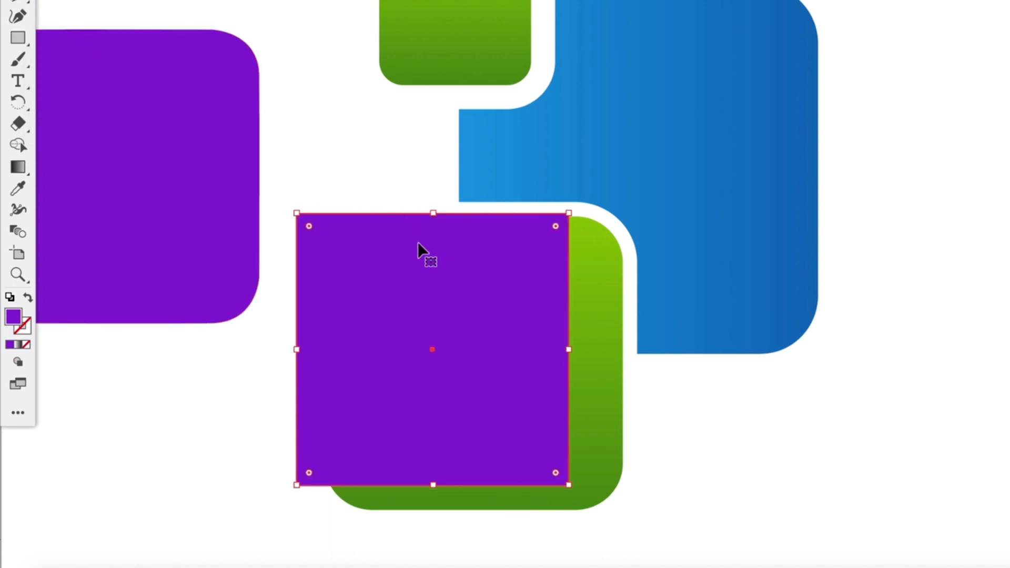
Fit the new rectangle to the large green square's bounds and swap its purple fill to the stroke
{"action": "left_click_drag", "start_coordinate": [432, 256], "coordinate": [460, 278]}
{"action": "left_click_drag", "start_coordinate": [596, 235], "coordinate": [624, 209]}
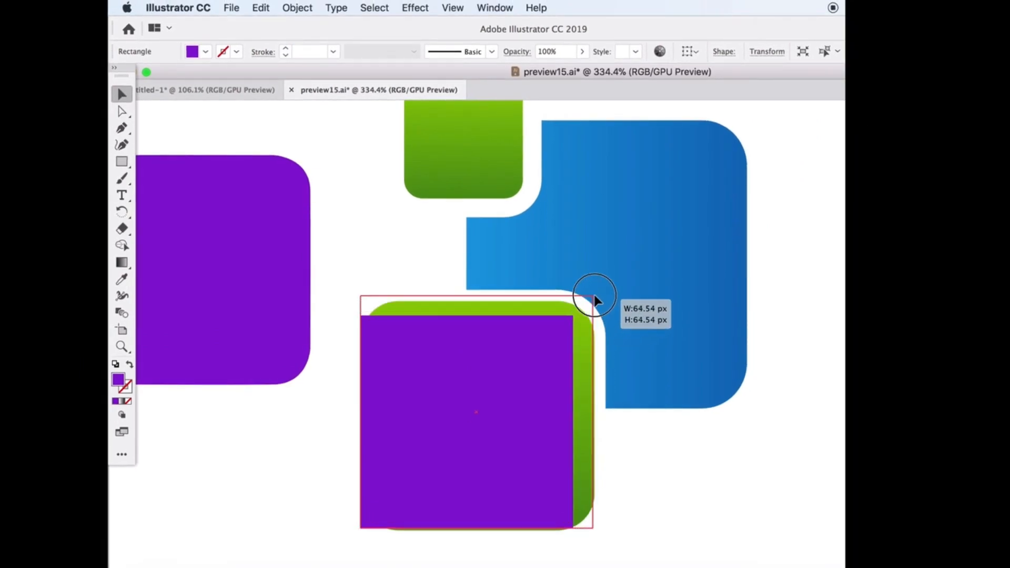
{"action": "left_click_drag", "start_coordinate": [595, 298], "coordinate": [556, 318]}
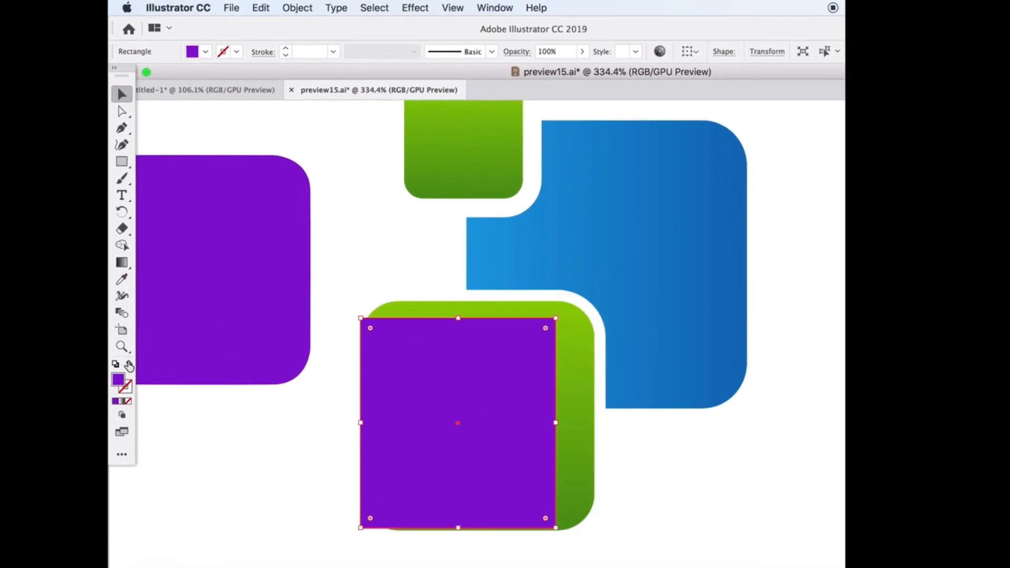
{"action": "left_click", "coordinate": [129, 364]}
{"action": "left_click_drag", "start_coordinate": [556, 318], "coordinate": [594, 300]}
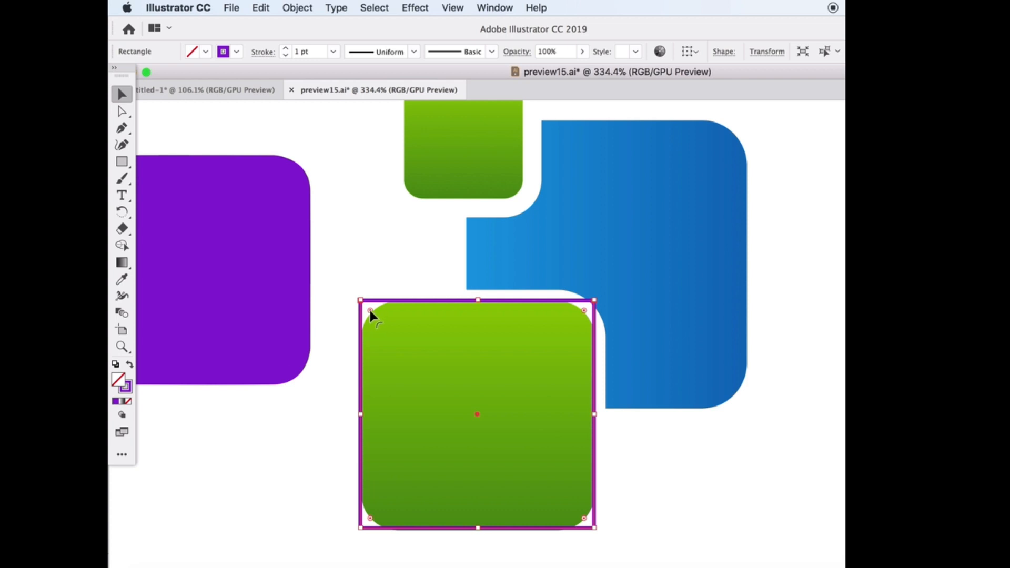
Round the outlined rectangle's corners to follow the green square, try a smaller radius and discard the rectangle
{"action": "left_click_drag", "start_coordinate": [370, 310], "coordinate": [398, 340]}
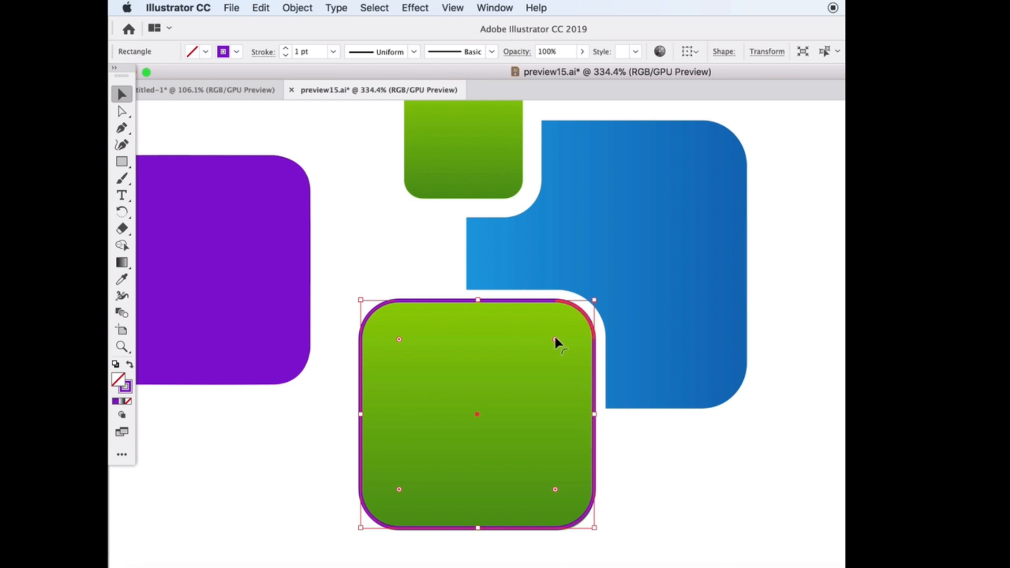
{"action": "mouse_move", "coordinate": [555, 341]}
{"action": "left_mouse_down"}
{"action": "mouse_move", "coordinate": [579, 333]}
{"action": "mouse_move", "coordinate": [590, 311]}
{"action": "mouse_move", "coordinate": [557, 343]}
{"action": "left_mouse_up"}
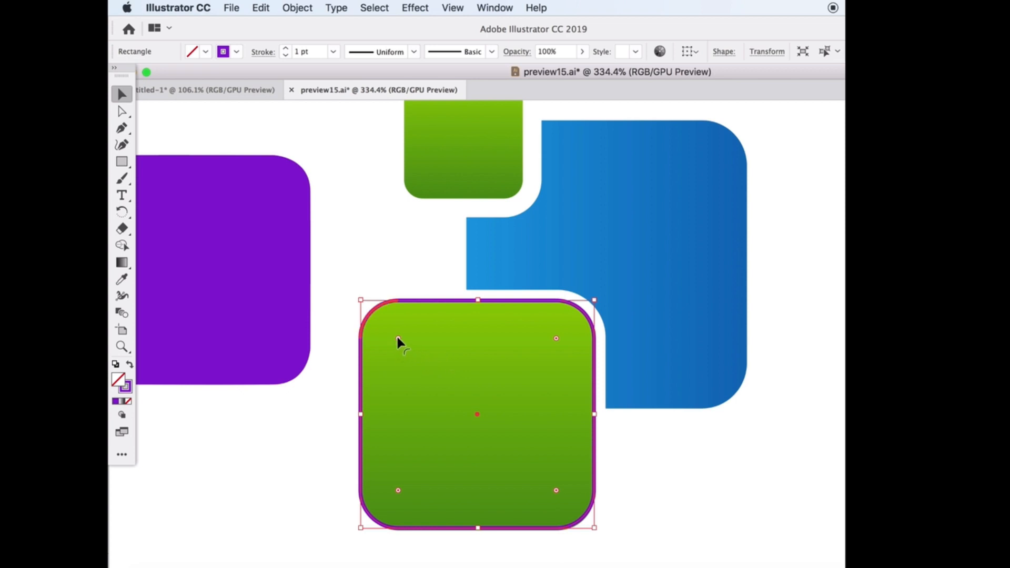
{"action": "mouse_move", "coordinate": [398, 340]}
{"action": "left_mouse_down"}
{"action": "mouse_move", "coordinate": [409, 355]}
{"action": "mouse_move", "coordinate": [386, 338]}
{"action": "mouse_move", "coordinate": [419, 368]}
{"action": "mouse_move", "coordinate": [390, 330]}
{"action": "left_mouse_up"}
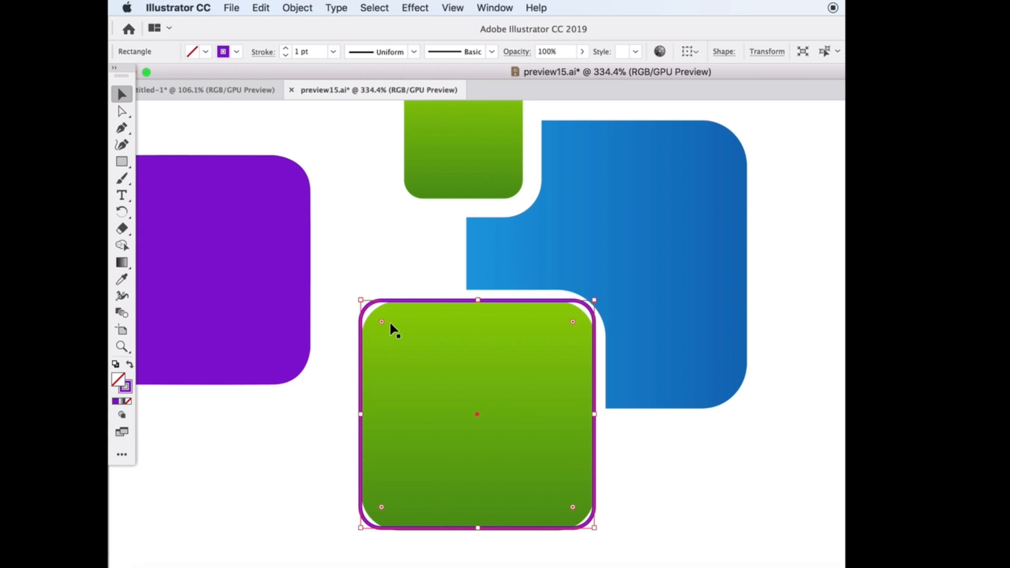
{"action": "key", "text": "super+shift+a"}
Move the traced purple square back over the large green square and deselect it
{"action": "left_click", "coordinate": [193, 175]}
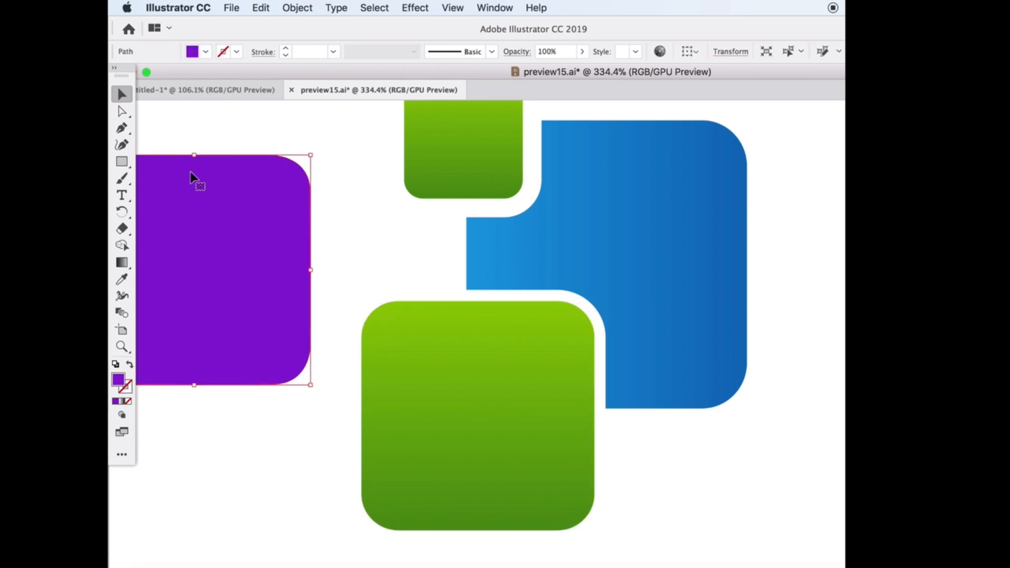
{"action": "left_click_drag", "start_coordinate": [187, 173], "coordinate": [467, 313]}
{"action": "left_click", "coordinate": [392, 223]}
Start tracing the blue shape with the Pen tool from its upper-left tip through the concave curve beside the small green square
{"action": "scroll", "coordinate": [591, 253], "scroll_direction": "right", "scroll_amount": 5}
{"action": "scroll", "coordinate": [590, 252], "scroll_direction": "up", "scroll_amount": 3}
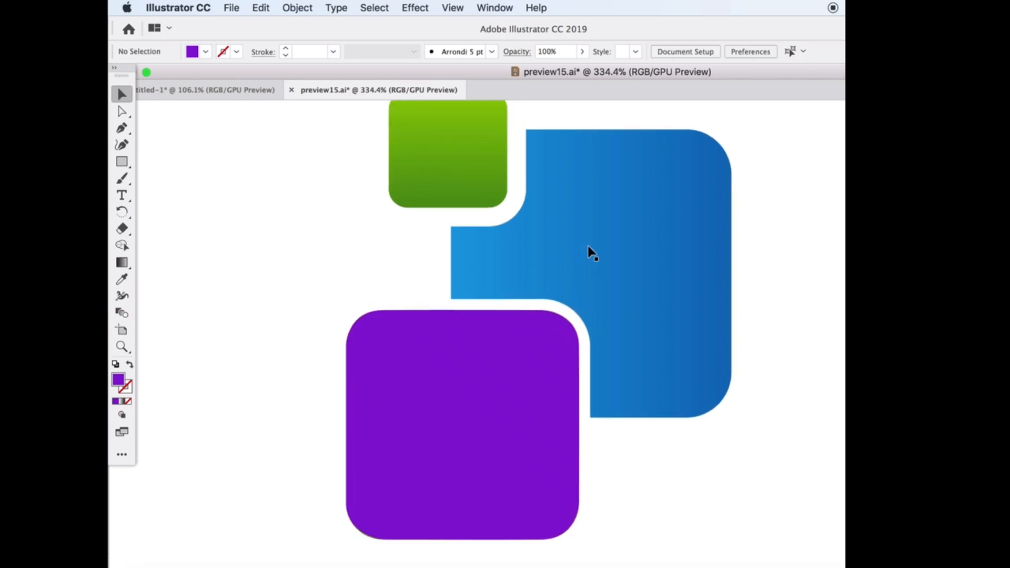
{"action": "left_click", "coordinate": [122, 128]}
{"action": "scroll", "coordinate": [315, 279], "scroll_direction": "up", "scroll_amount": 2}
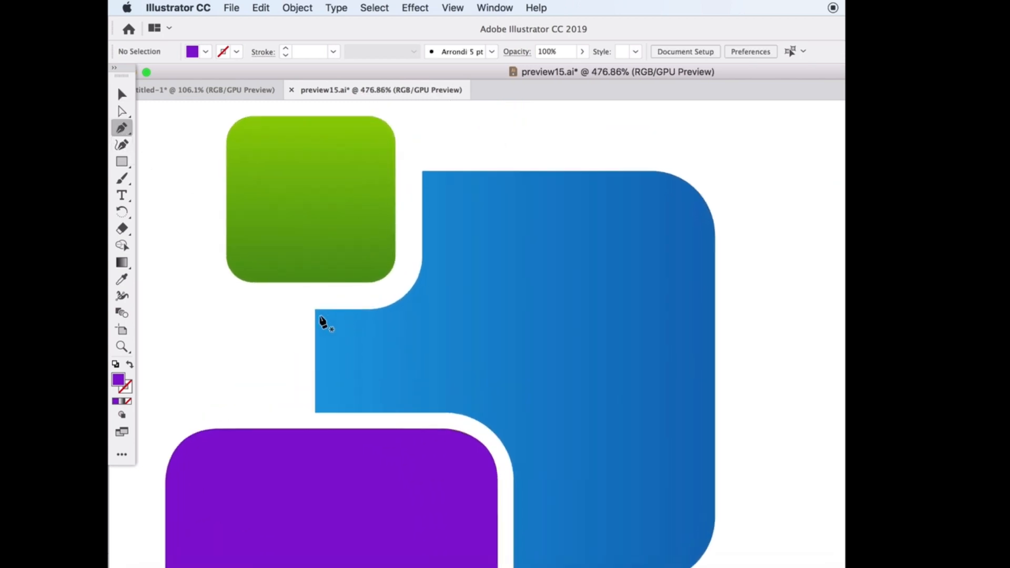
{"action": "left_click", "coordinate": [315, 309]}
{"action": "left_click", "coordinate": [369, 309]}
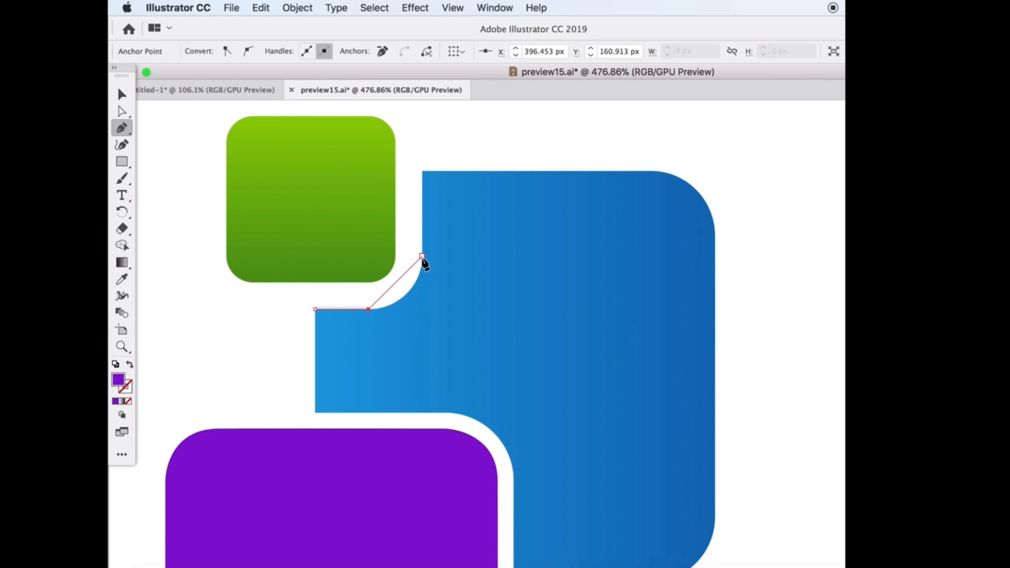
{"action": "left_click", "coordinate": [421, 256]}
{"action": "left_click_drag", "start_coordinate": [424, 250], "coordinate": [426, 203]}
Swap the path's purple fill to the stroke and extend the path straight up to the blue shape's top-left corner
{"action": "left_click", "coordinate": [422, 172]}
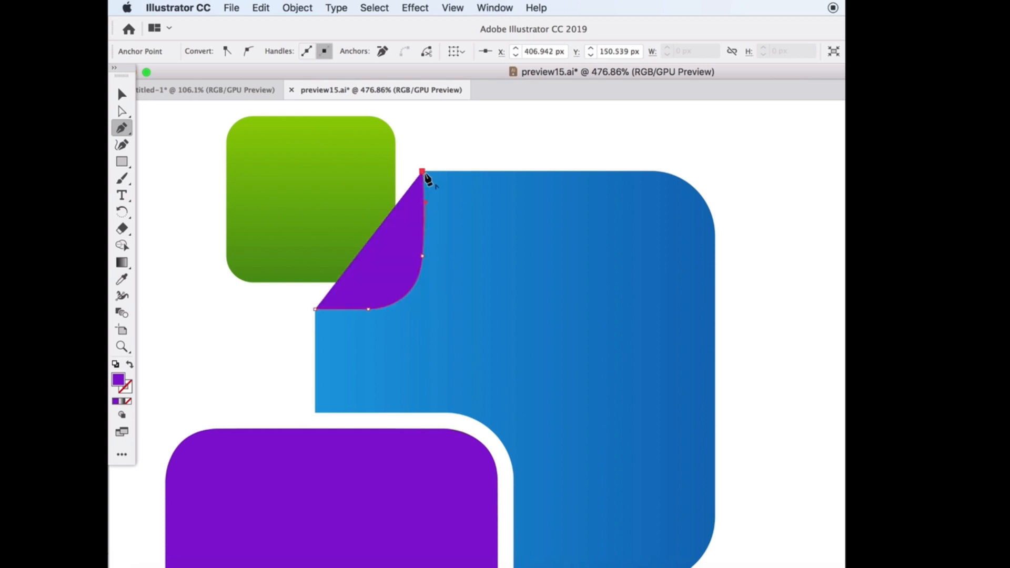
{"action": "key", "text": "super+z"}
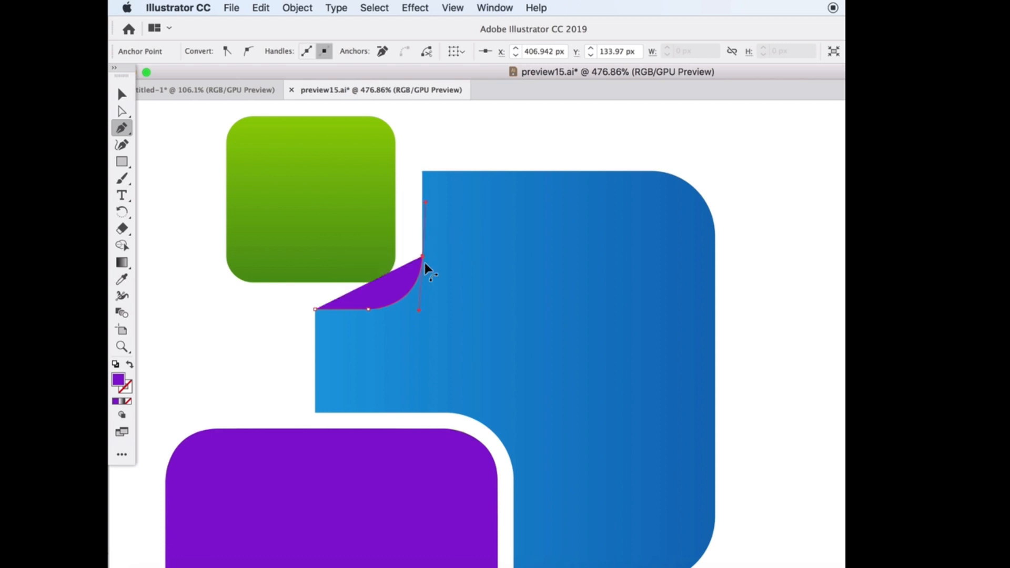
{"action": "left_click", "coordinate": [133, 362]}
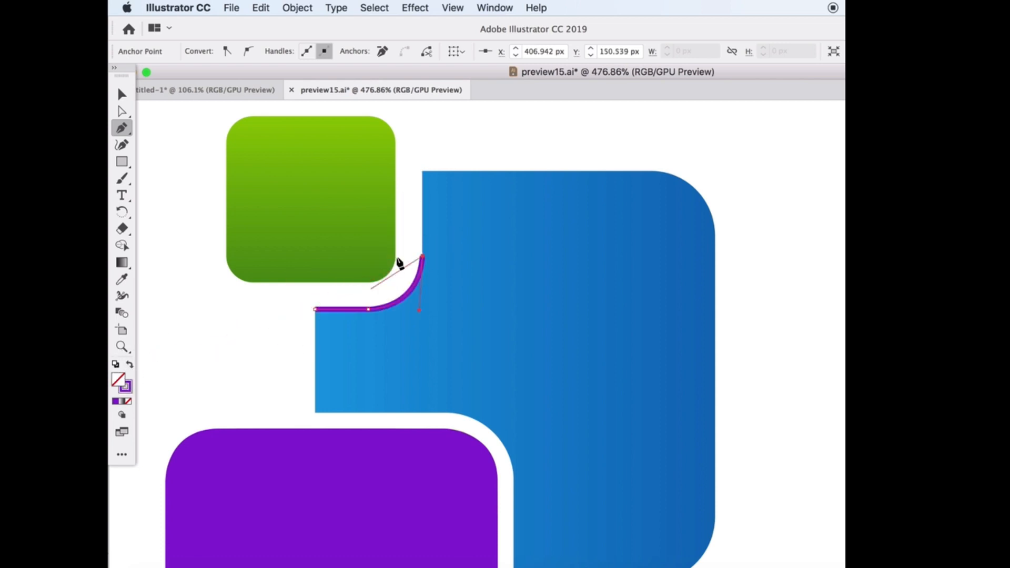
{"action": "left_click", "coordinate": [421, 171]}
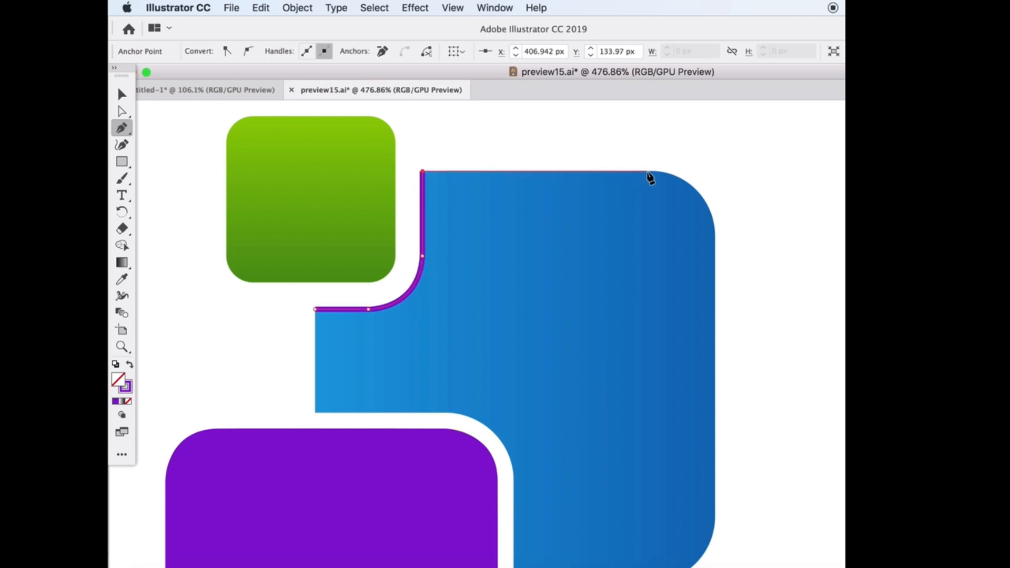
Continue the outline along the blue shape's top edge, around its rounded upper-right corner and down its right side
{"action": "left_click", "coordinate": [646, 171]}
{"action": "left_click_drag", "start_coordinate": [646, 171], "coordinate": [652, 170]}
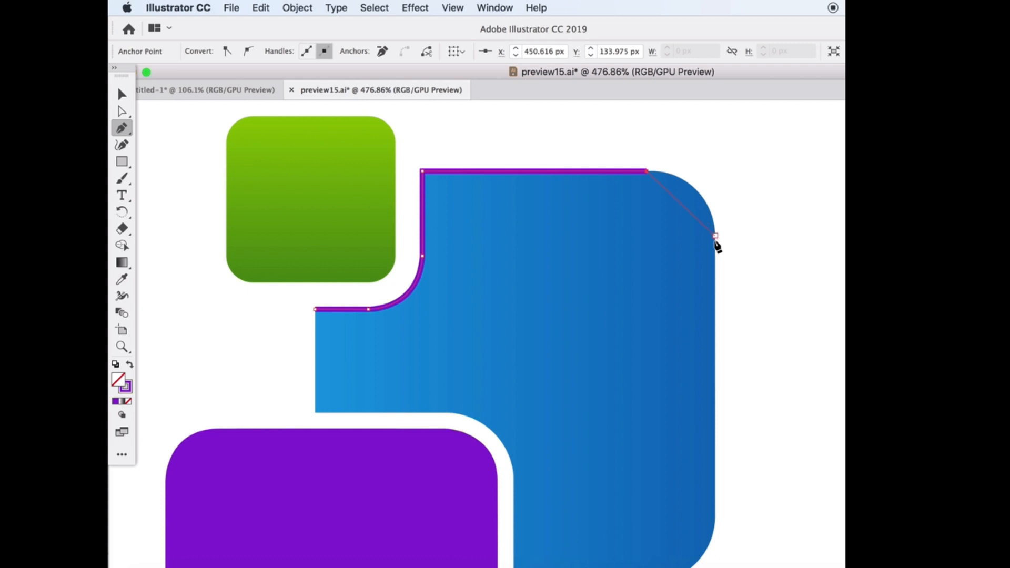
{"action": "left_click_drag", "start_coordinate": [715, 237], "coordinate": [715, 301]}
{"action": "scroll", "coordinate": [714, 420], "scroll_direction": "down", "scroll_amount": 1}
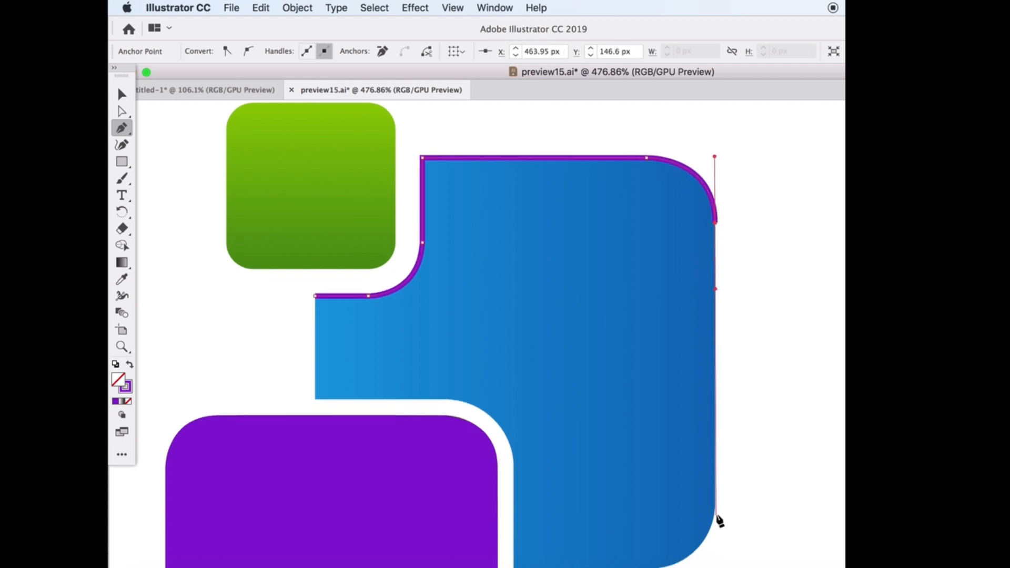
{"action": "left_click", "coordinate": [715, 504]}
{"action": "scroll", "coordinate": [705, 526], "scroll_direction": "down", "scroll_amount": 1}
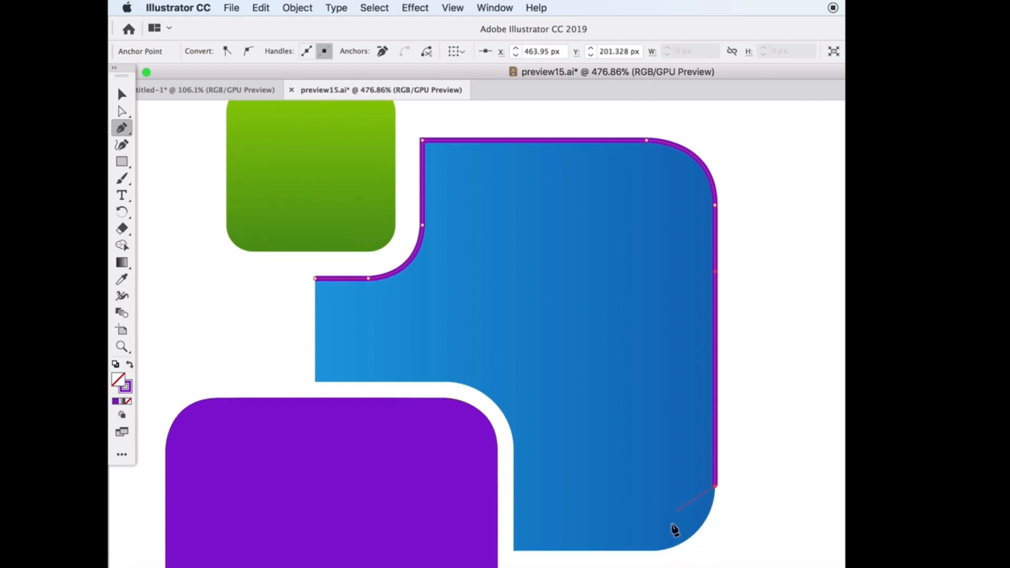
Finish the outline around the blue shape's rounded lower-right corner, along its bottom and concave inner curve, and close it at the starting tip
{"action": "left_click_drag", "start_coordinate": [657, 550], "coordinate": [598, 551]}
{"action": "left_click", "coordinate": [513, 551]}
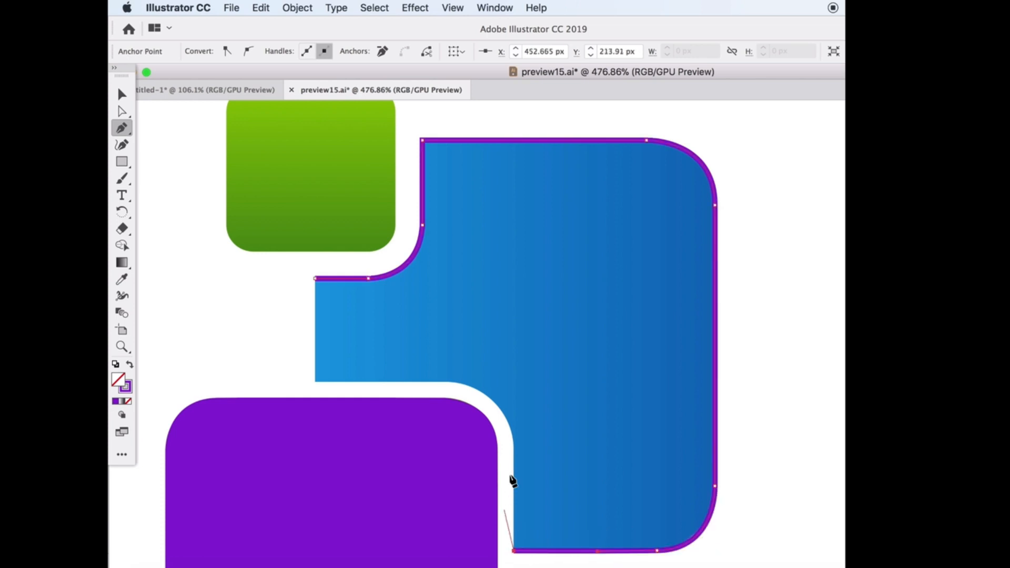
{"action": "left_click", "coordinate": [514, 450]}
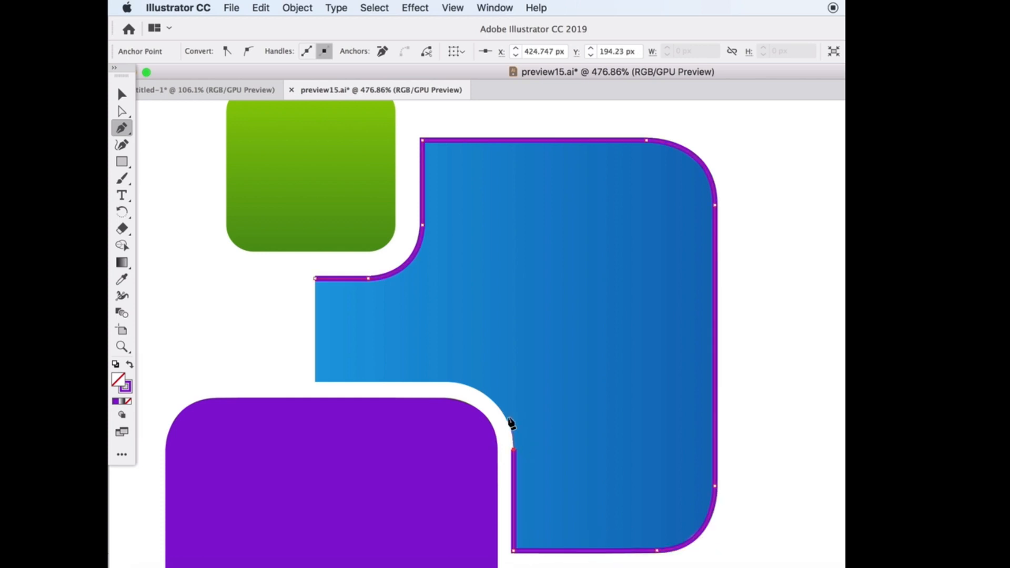
{"action": "mouse_move", "coordinate": [445, 383]}
{"action": "left_mouse_down"}
{"action": "mouse_move", "coordinate": [369, 382]}
{"action": "mouse_move", "coordinate": [378, 382]}
{"action": "left_mouse_up"}
{"action": "left_click", "coordinate": [444, 383]}
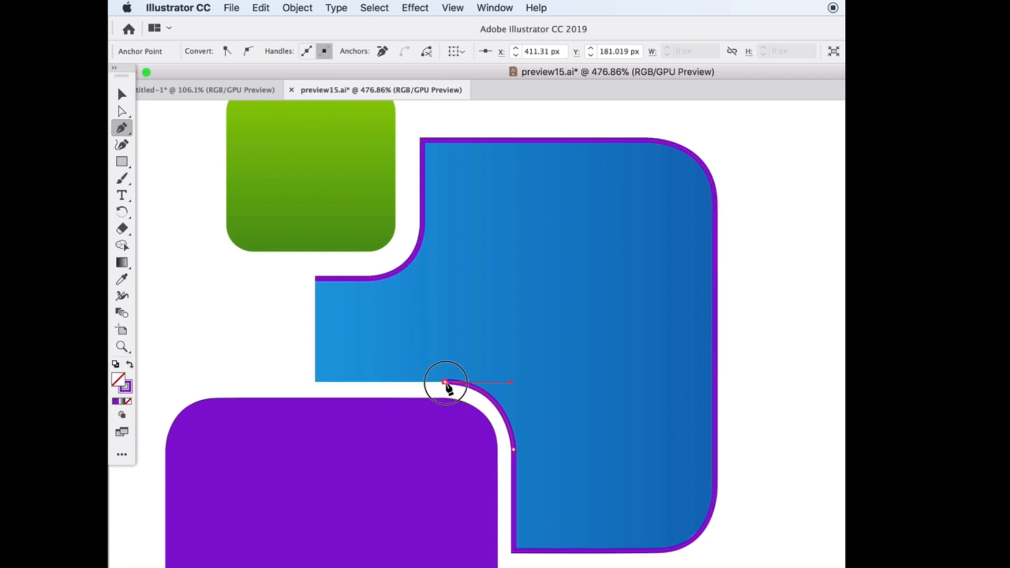
{"action": "left_click", "coordinate": [316, 383]}
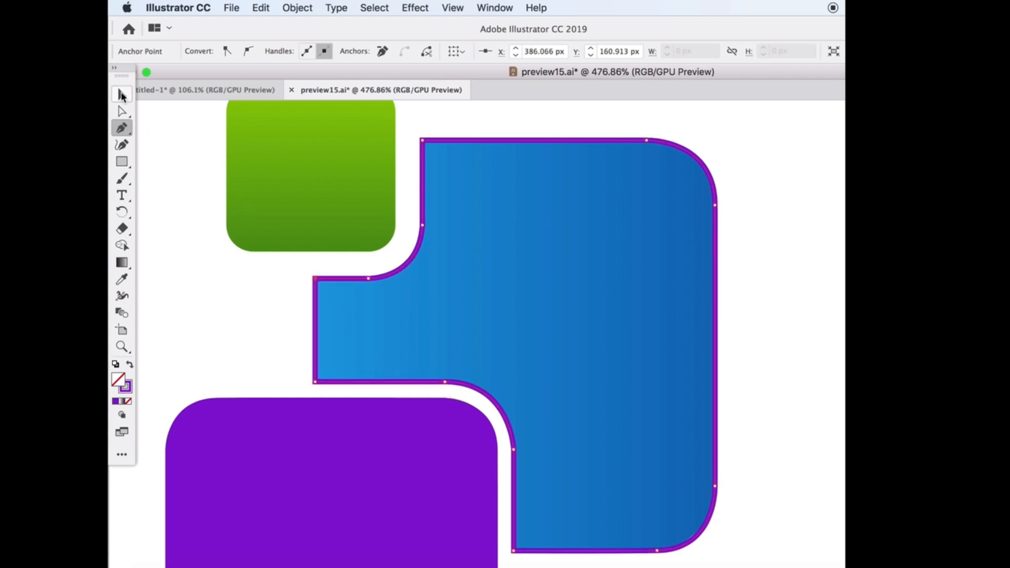
Swap the closed path's purple stroke to its fill and move the shape to the right of the blue original
{"action": "left_click", "coordinate": [123, 101]}
{"action": "left_click", "coordinate": [129, 365]}
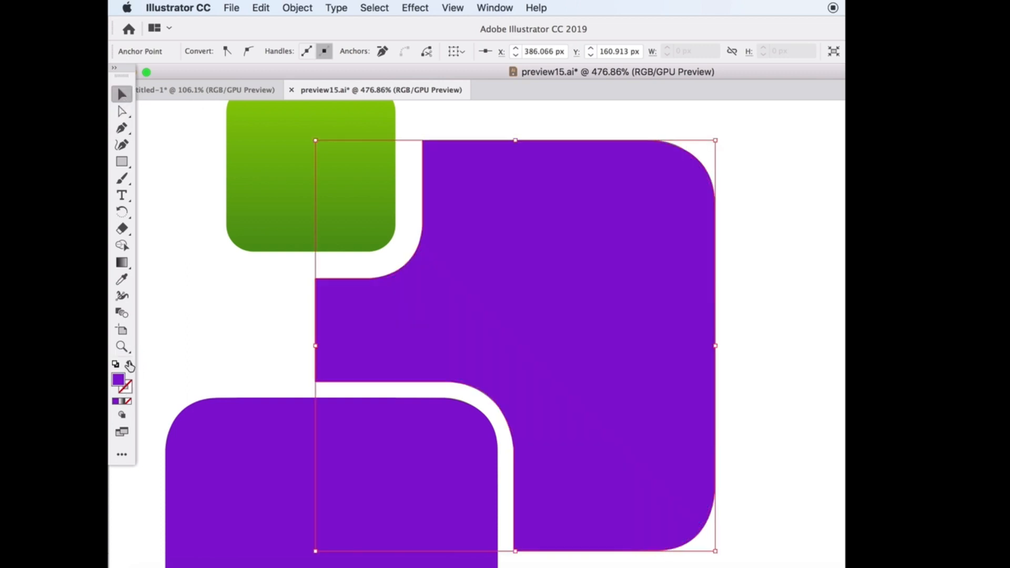
{"action": "left_click_drag", "start_coordinate": [379, 331], "coordinate": [505, 331]}
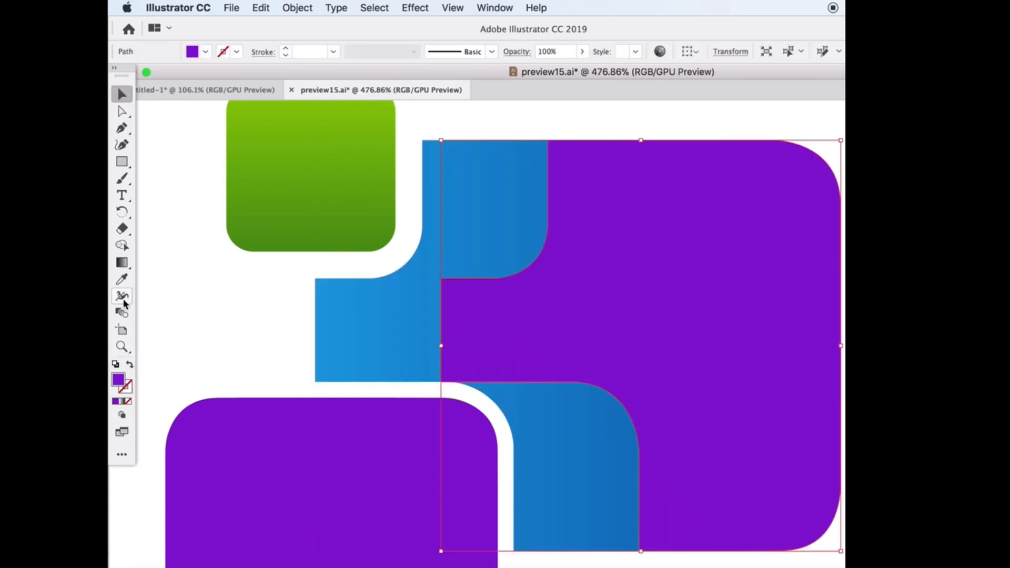
Apply the original's blue gradient to the traced shape with the Eyedropper, move it back over the original and deselect it
{"action": "left_click", "coordinate": [123, 281]}
{"action": "left_click", "coordinate": [344, 310]}
{"action": "left_click", "coordinate": [127, 94]}
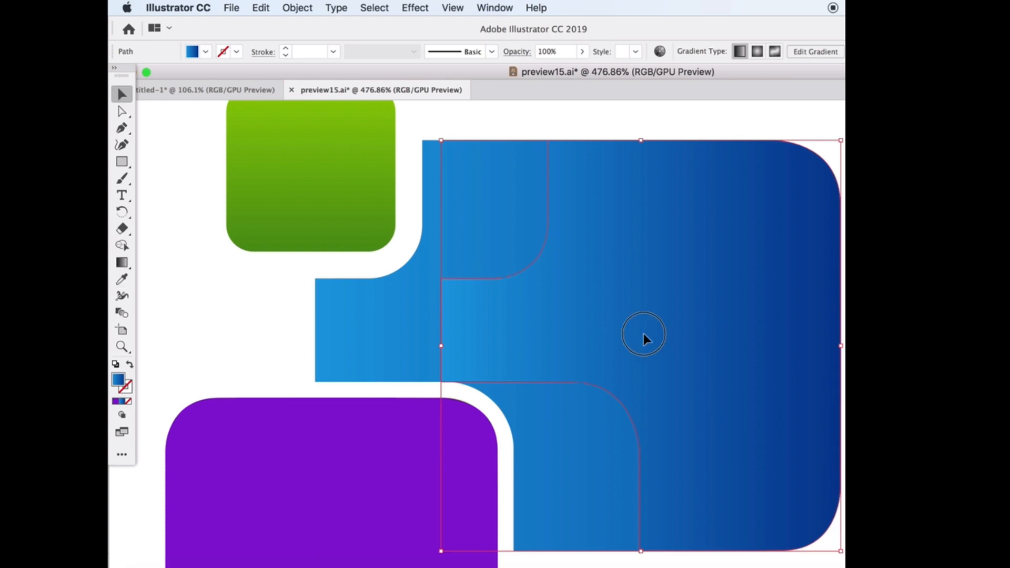
{"action": "left_click_drag", "start_coordinate": [646, 339], "coordinate": [521, 335]}
{"action": "left_click", "coordinate": [245, 288]}
{"action": "scroll", "coordinate": [298, 330], "scroll_direction": "up", "scroll_amount": 2}
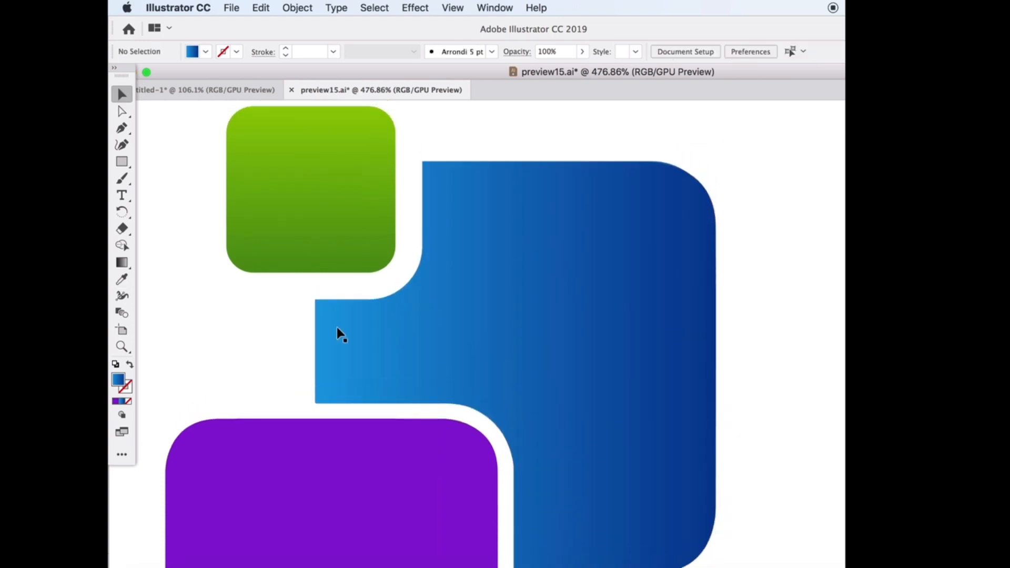
Draw a rectangle over the small green square and swap its blue gradient fill to the stroke
{"action": "left_click", "coordinate": [125, 167]}
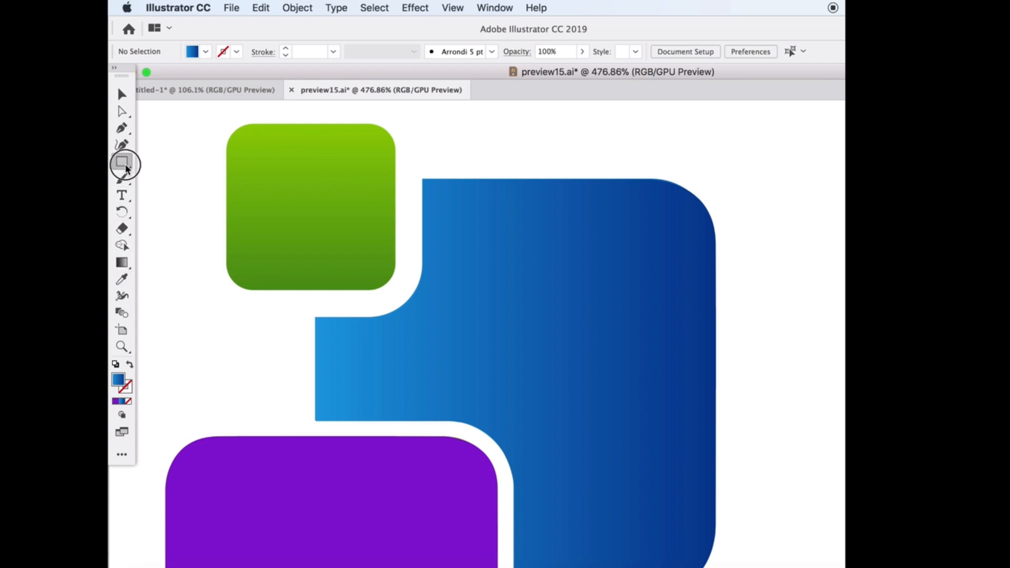
{"action": "left_click_drag", "start_coordinate": [127, 169], "coordinate": [178, 161]}
{"action": "left_click_drag", "start_coordinate": [227, 129], "coordinate": [400, 286]}
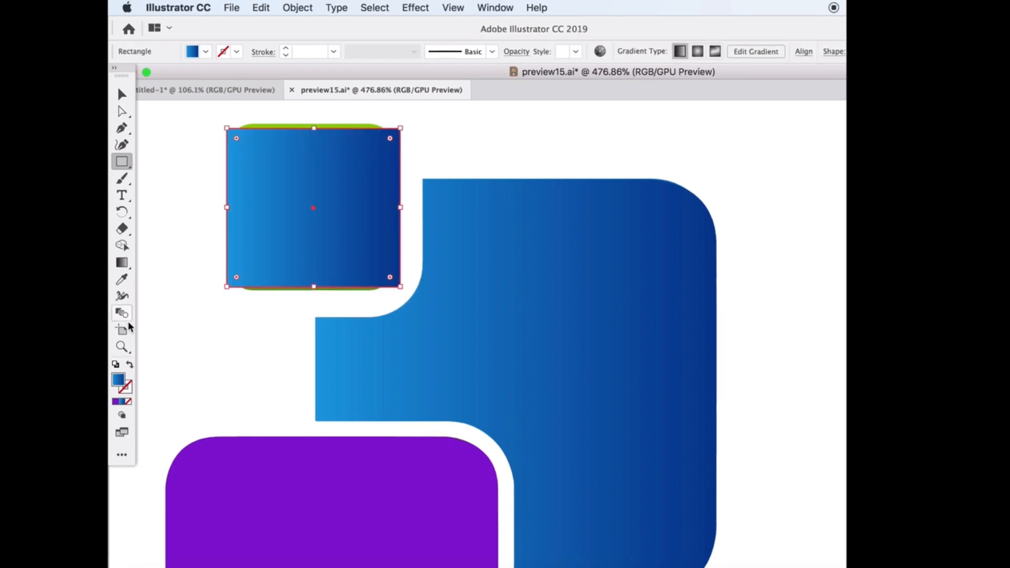
{"action": "left_click", "coordinate": [129, 364]}
{"action": "left_click", "coordinate": [122, 94]}
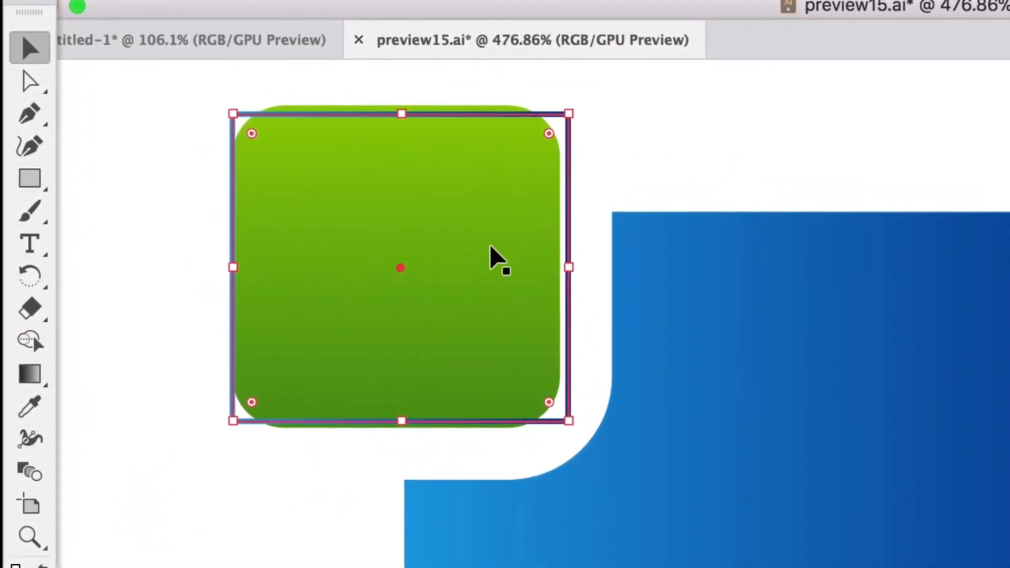
Resize the rectangle to fit the small green square's edges and round its four corners to match
{"action": "left_click_drag", "start_coordinate": [569, 113], "coordinate": [560, 109]}
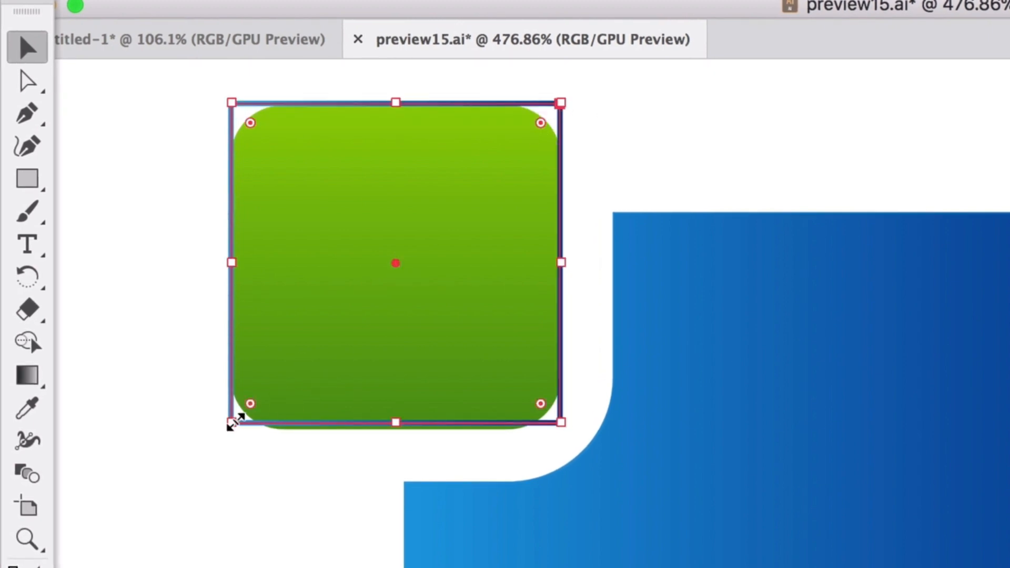
{"action": "left_click_drag", "start_coordinate": [233, 422], "coordinate": [231, 429]}
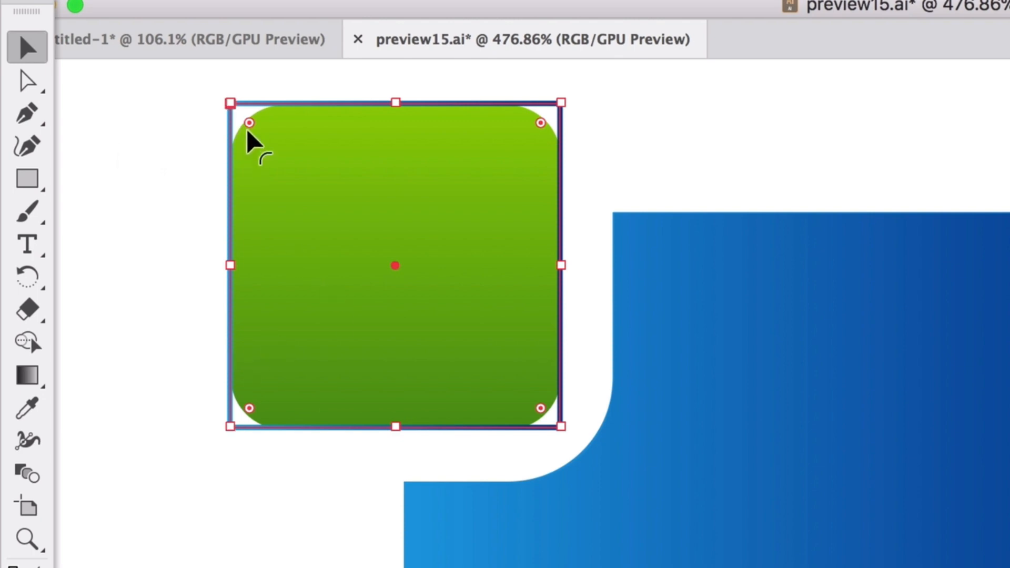
{"action": "left_click_drag", "start_coordinate": [249, 124], "coordinate": [278, 167]}
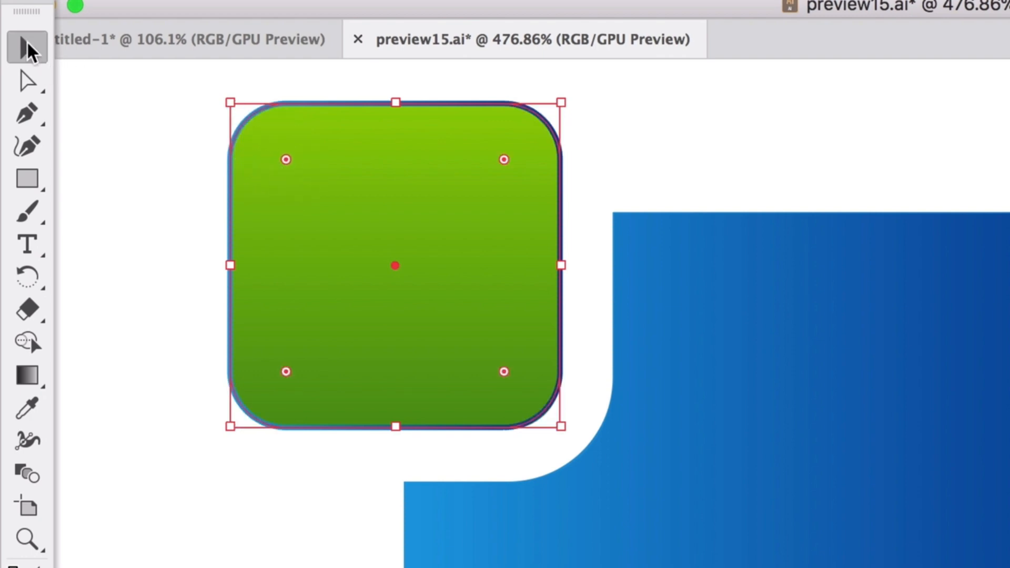
Fill the rounded rectangle with the green gradient sampled from the original square and deselect it
{"action": "left_click", "coordinate": [34, 412]}
{"action": "left_click", "coordinate": [410, 249]}
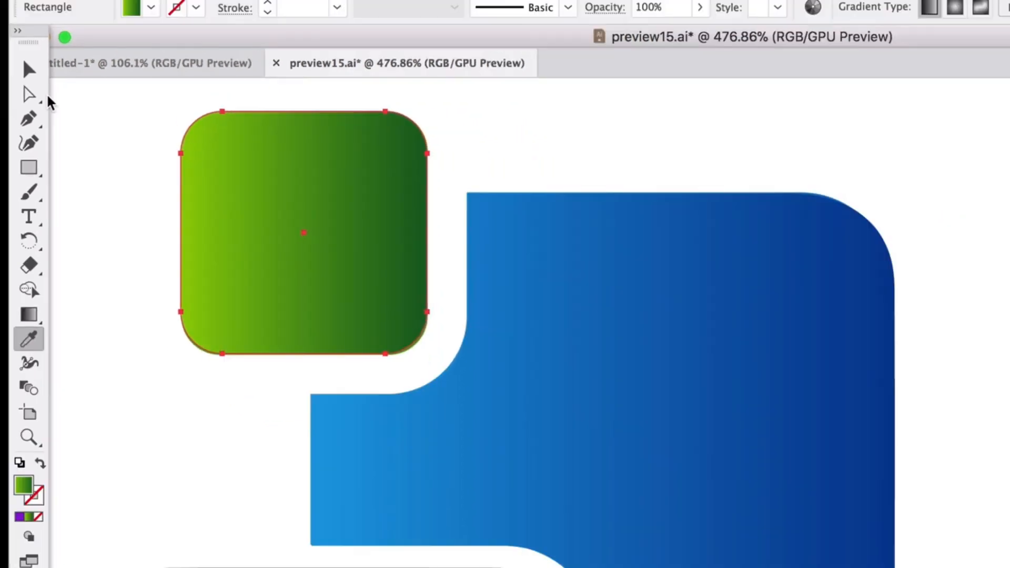
{"action": "left_click", "coordinate": [31, 52]}
{"action": "left_click", "coordinate": [66, 144]}
Select the three traced shapes together and move them to the right of the original logo
{"action": "scroll", "coordinate": [277, 336], "scroll_direction": "down", "scroll_amount": 3}
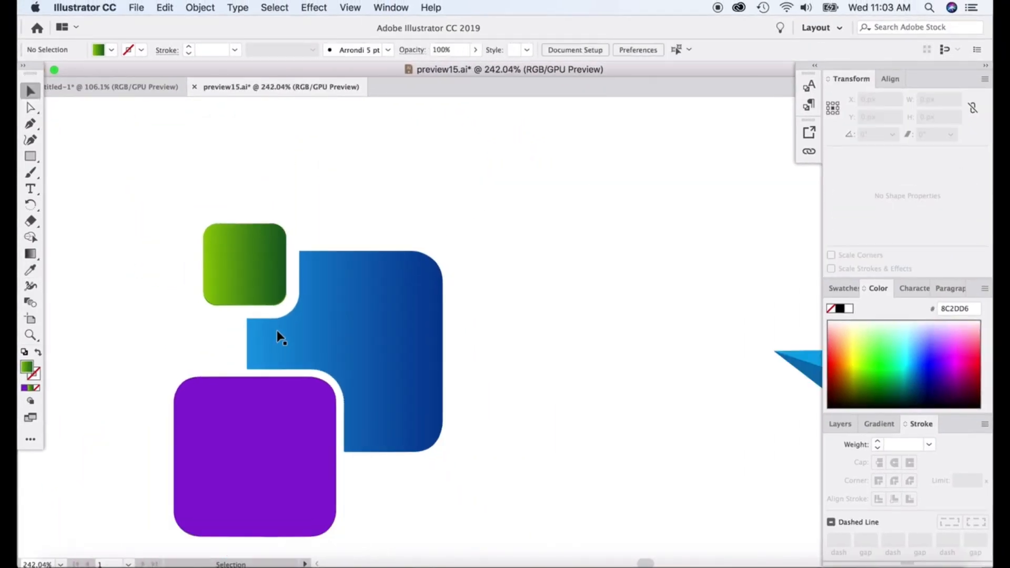
{"action": "left_click", "coordinate": [277, 410]}
{"action": "left_click", "coordinate": [278, 343], "text": "shift"}
{"action": "left_click", "coordinate": [245, 279], "text": "shift"}
{"action": "left_click_drag", "start_coordinate": [246, 279], "coordinate": [511, 281]}
Delete the original grouped logo, move the traced shapes left into its place and deselect them
{"action": "left_click_drag", "start_coordinate": [158, 198], "coordinate": [338, 372]}
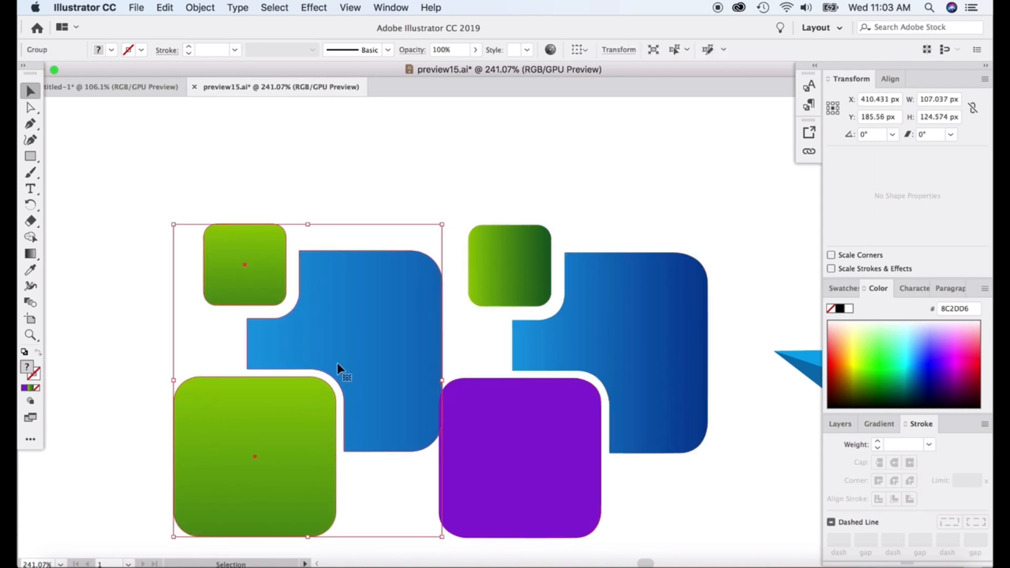
{"action": "key", "text": "Delete"}
{"action": "left_click_drag", "start_coordinate": [402, 253], "coordinate": [392, 348]}
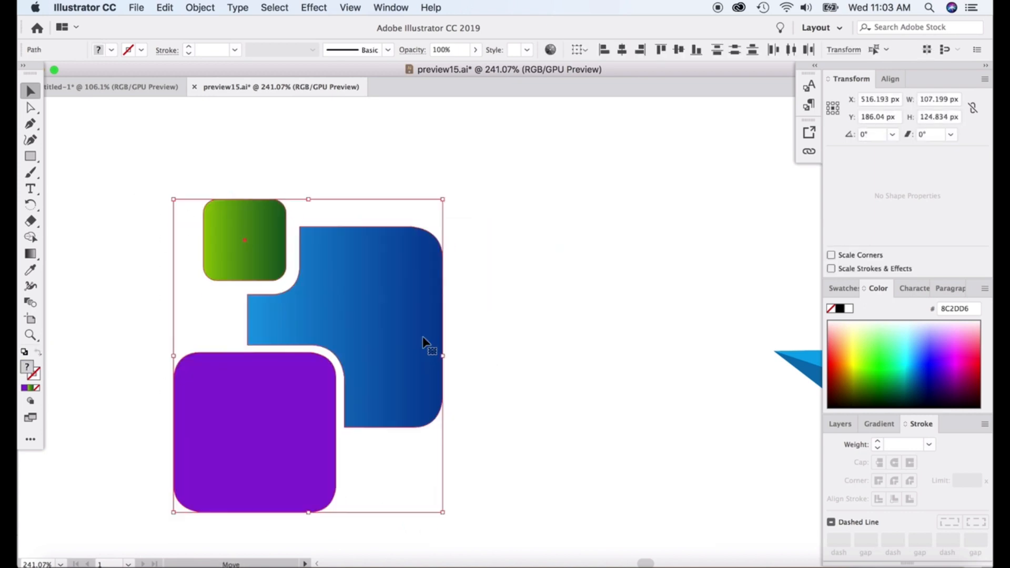
{"action": "left_click", "coordinate": [228, 344]}
Lengthen the curve handle of the blue shape's concave corner beside the purple square with the Direct Selection tool
{"action": "scroll", "coordinate": [204, 348], "scroll_direction": "up", "scroll_amount": 2}
{"action": "scroll", "coordinate": [205, 351], "scroll_direction": "up", "scroll_amount": 2}
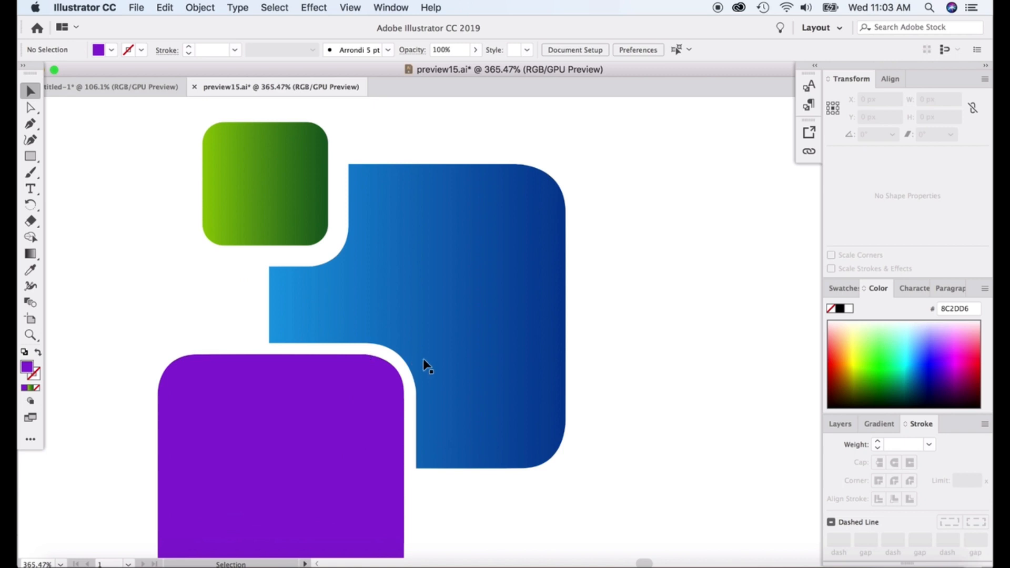
{"action": "scroll", "coordinate": [424, 361], "scroll_direction": "up", "scroll_amount": 2}
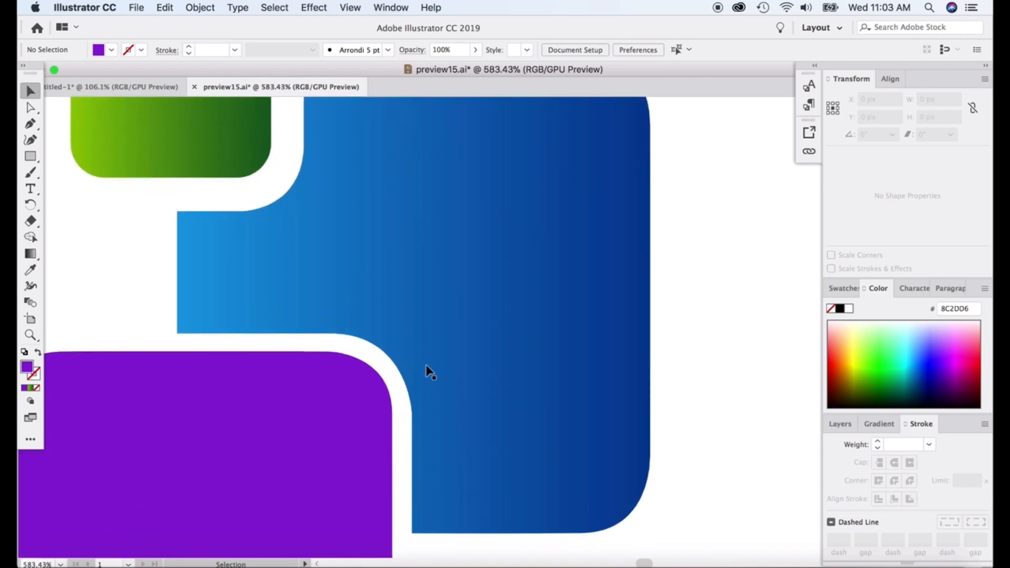
{"action": "scroll", "coordinate": [441, 429], "scroll_direction": "up", "scroll_amount": 2}
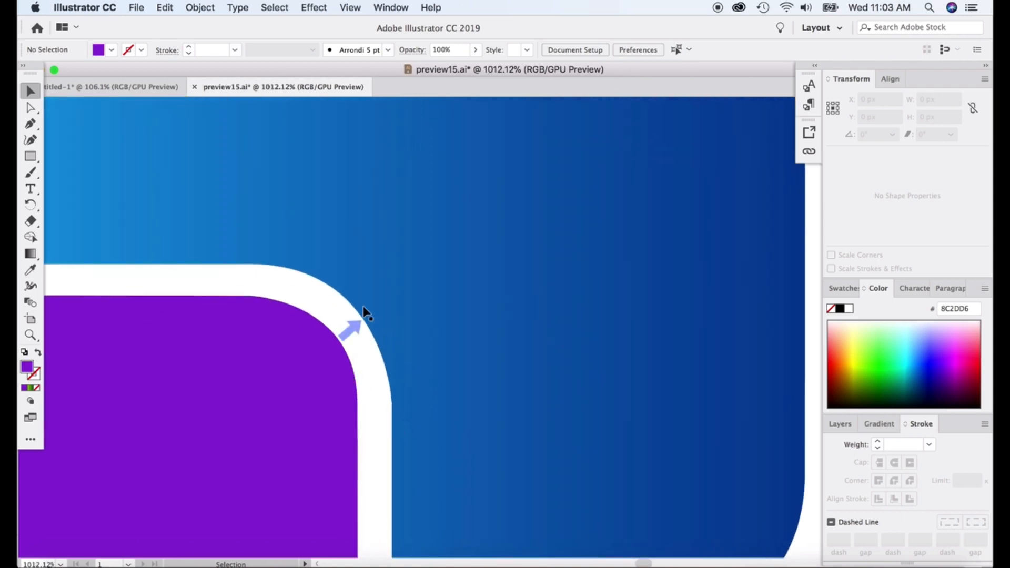
{"action": "scroll", "coordinate": [389, 439], "scroll_direction": "down", "scroll_amount": 1}
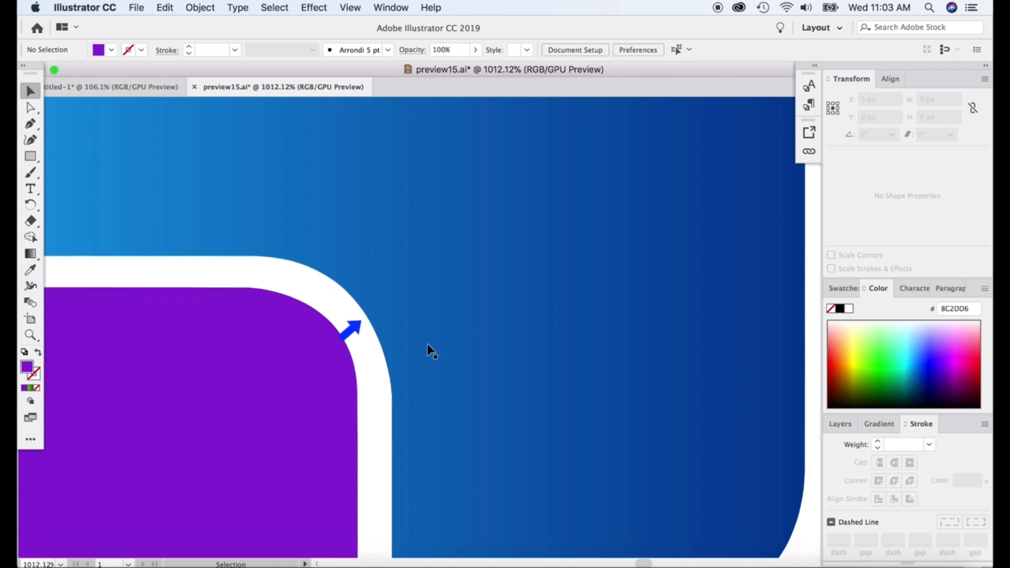
{"action": "left_click", "coordinate": [431, 378]}
{"action": "left_click", "coordinate": [30, 107]}
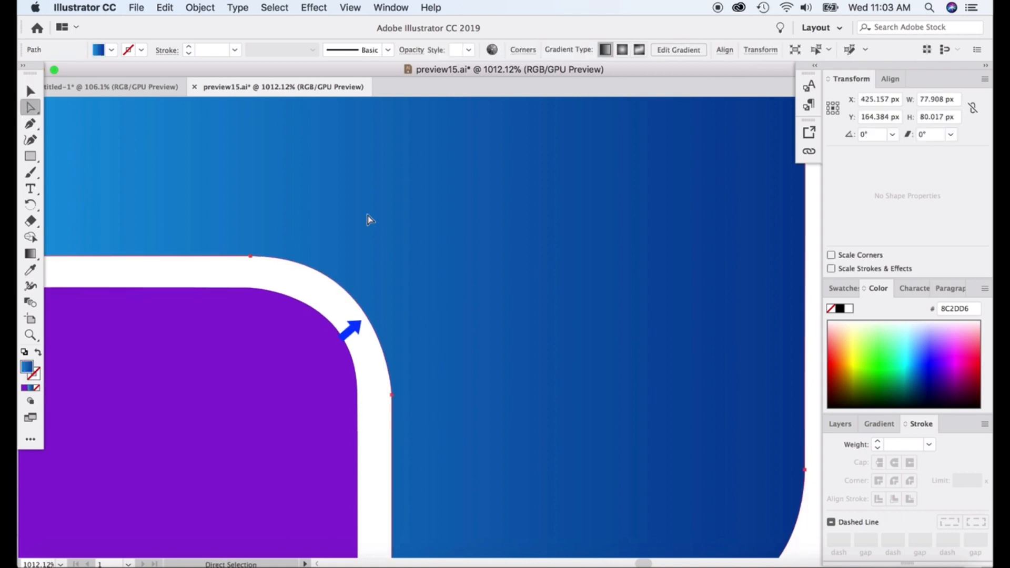
{"action": "scroll", "coordinate": [462, 442], "scroll_direction": "down", "scroll_amount": 1}
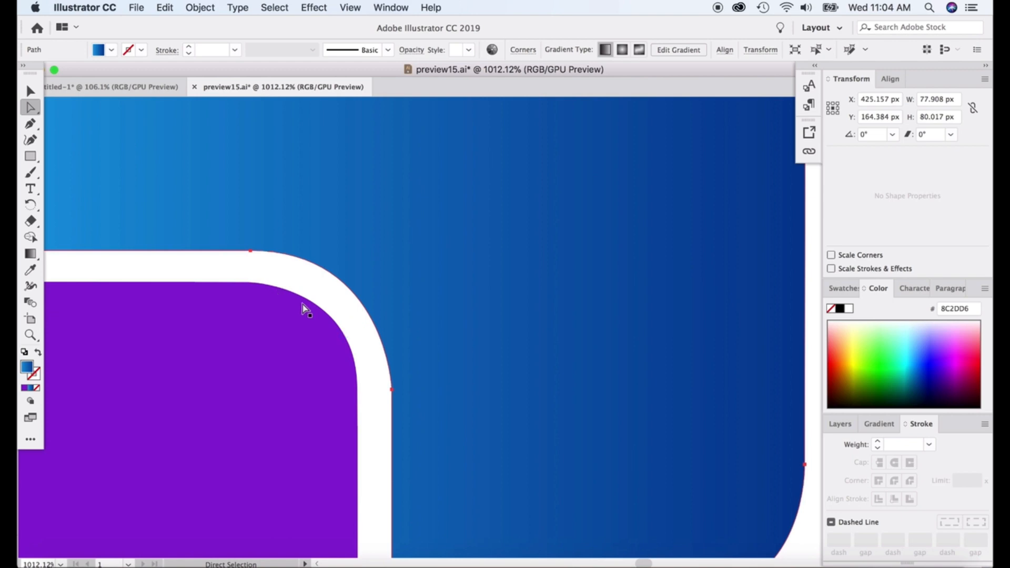
{"action": "left_click", "coordinate": [392, 391]}
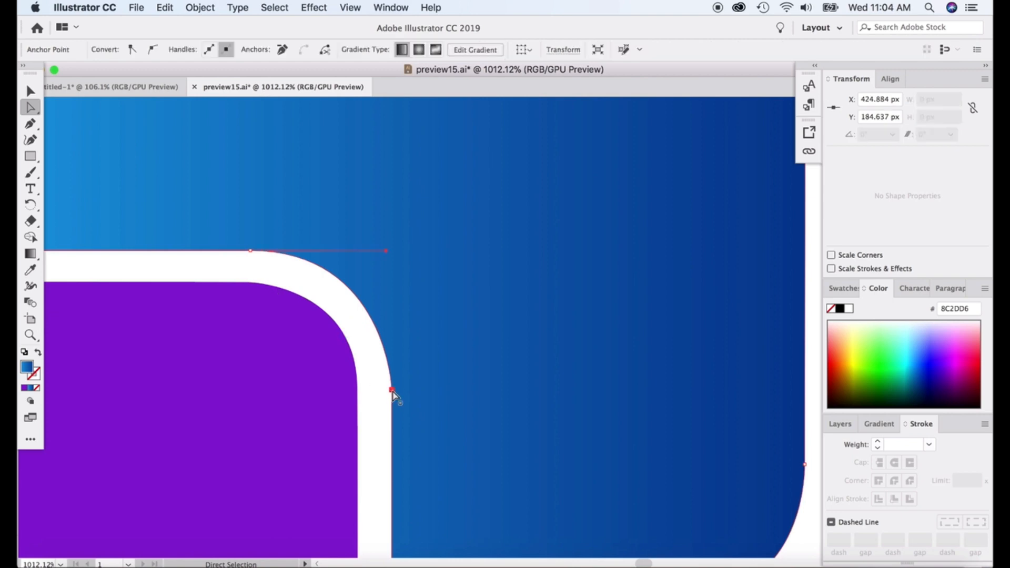
{"action": "left_click_drag", "start_coordinate": [388, 252], "coordinate": [398, 250]}
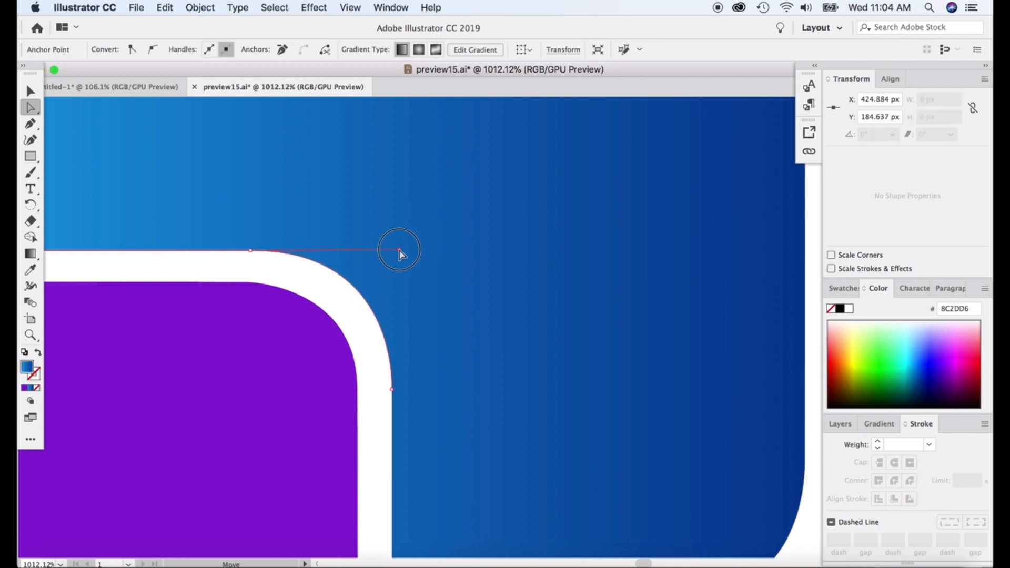
{"action": "left_click", "coordinate": [397, 240]}
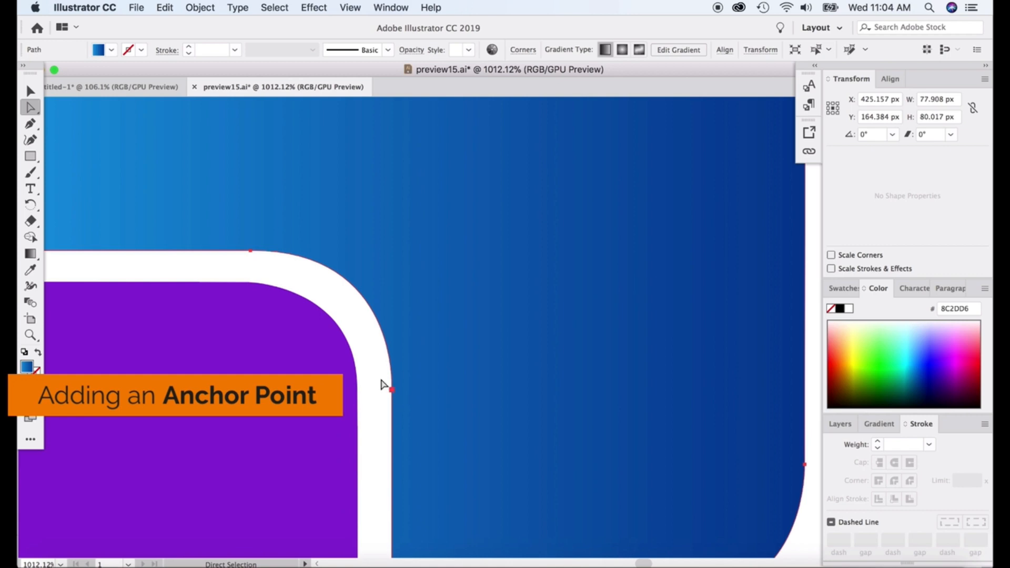
Add an anchor point near the middle of the blue shape's concave curve with the Add Anchor Point tool
{"action": "left_click", "coordinate": [31, 125]}
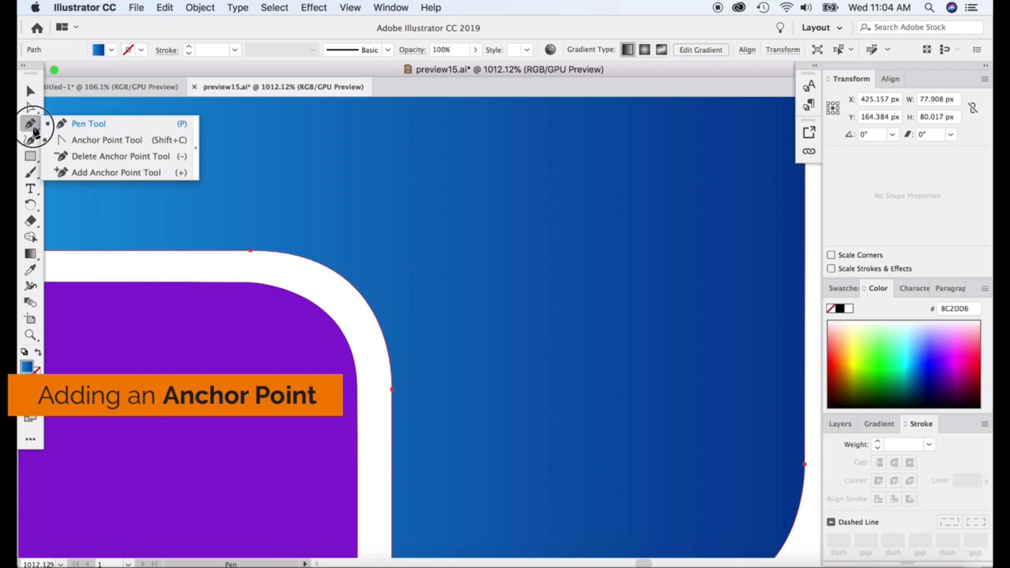
{"action": "left_click_drag", "start_coordinate": [33, 130], "coordinate": [91, 177]}
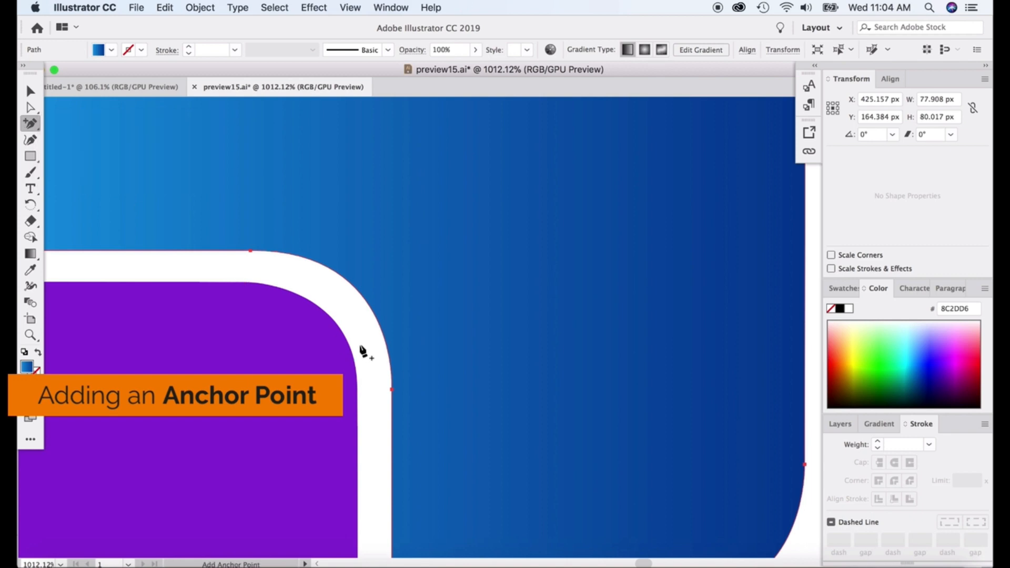
{"action": "left_click", "coordinate": [357, 290]}
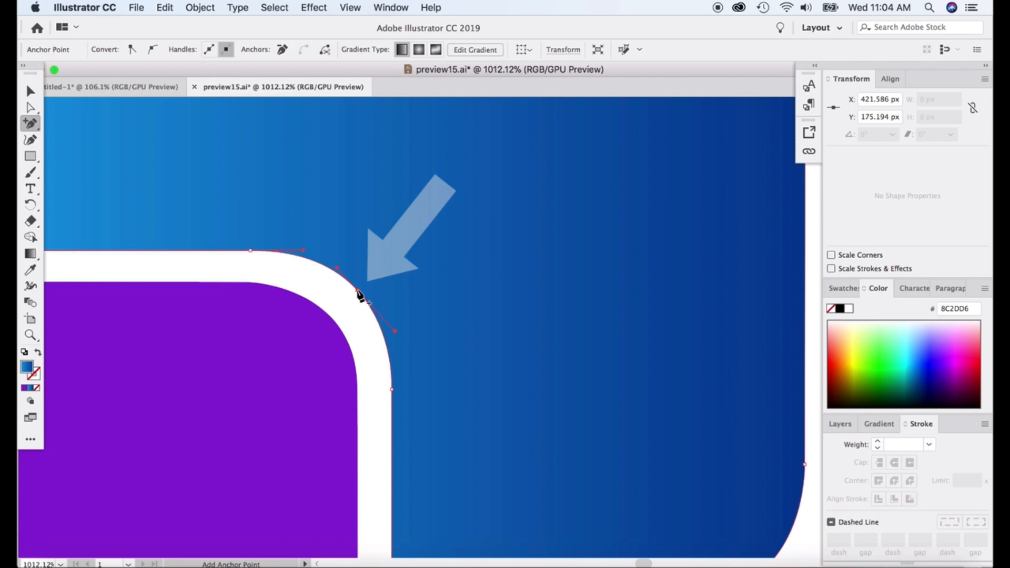
Fine-tune the added anchor point's position on the concave curve to about X 421.6 px, Y 175.3 px
{"action": "left_click", "coordinate": [30, 108]}
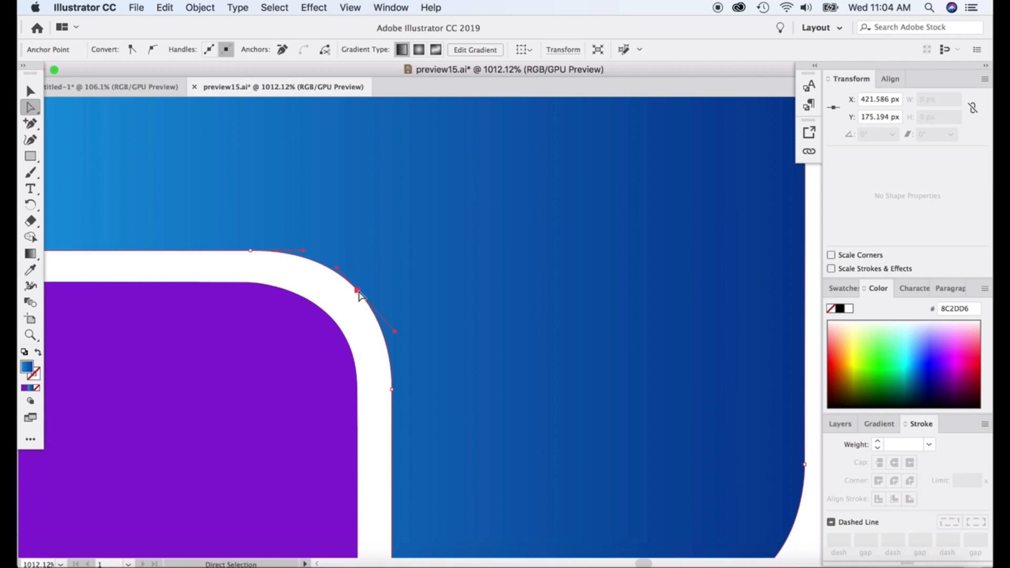
{"action": "left_click_drag", "start_coordinate": [358, 291], "coordinate": [358, 289]}
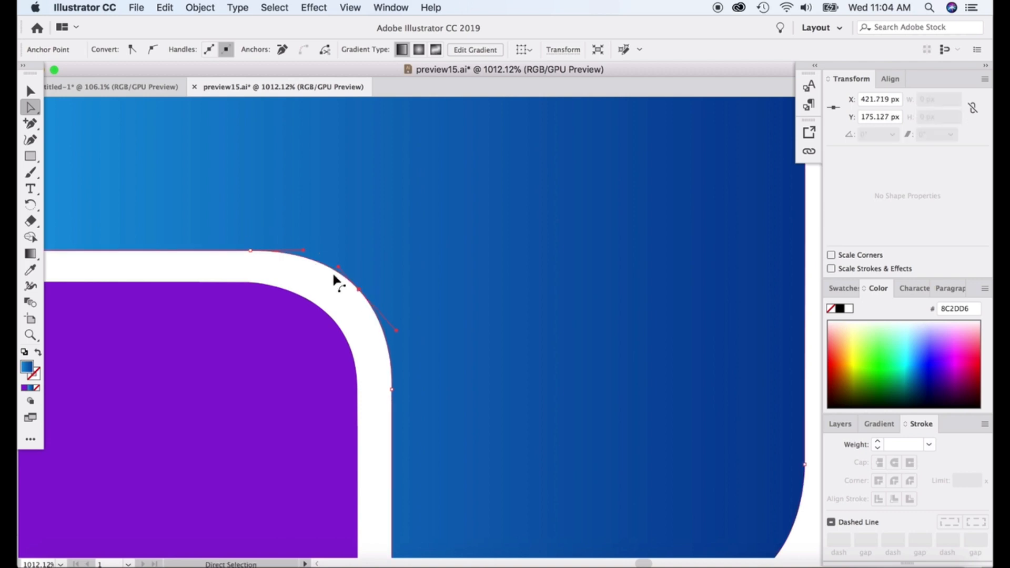
{"action": "scroll", "coordinate": [333, 280], "scroll_direction": "down", "scroll_amount": 3}
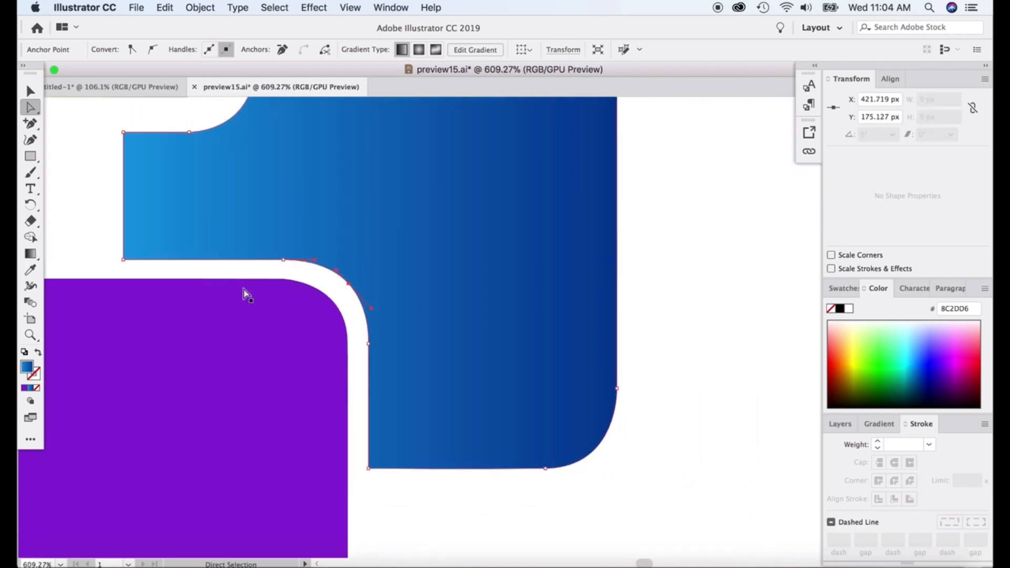
{"action": "scroll", "coordinate": [244, 293], "scroll_direction": "left", "scroll_amount": 3}
{"action": "scroll", "coordinate": [245, 294], "scroll_direction": "up", "scroll_amount": 2}
{"action": "left_click_drag", "start_coordinate": [420, 318], "coordinate": [418, 316]}
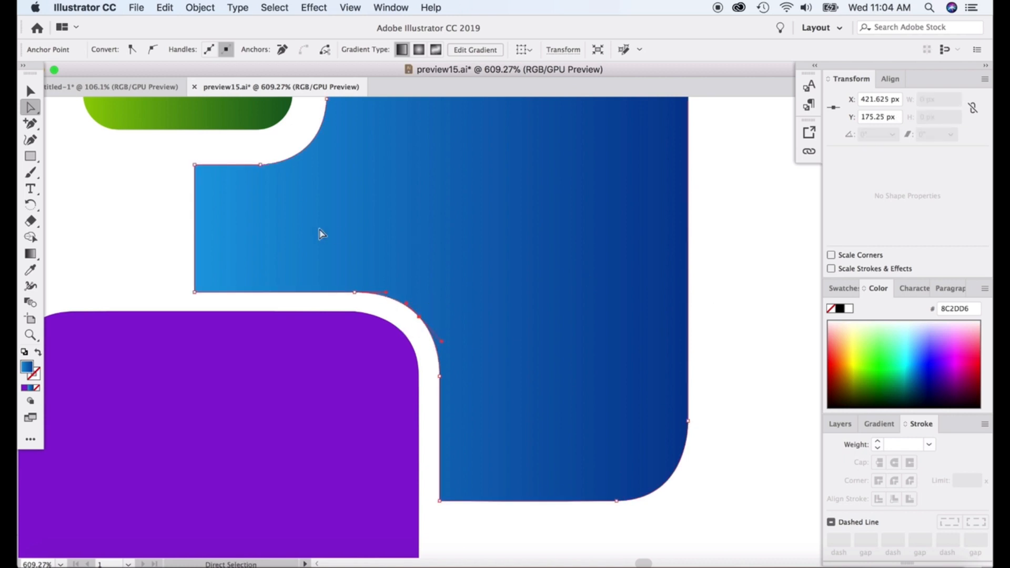
Try adding an anchor point midway on the blue shape's short left edge and moving it inward to form a notch
{"action": "left_click", "coordinate": [30, 123]}
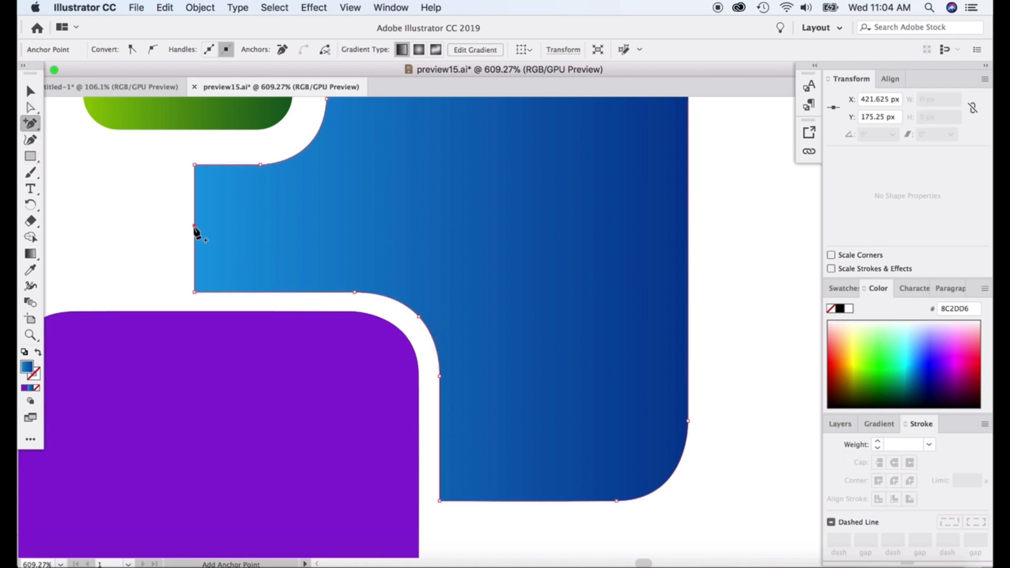
{"action": "left_click", "coordinate": [194, 226]}
{"action": "left_click", "coordinate": [30, 108]}
{"action": "left_click_drag", "start_coordinate": [194, 227], "coordinate": [227, 226]}
{"action": "left_click", "coordinate": [209, 235]}
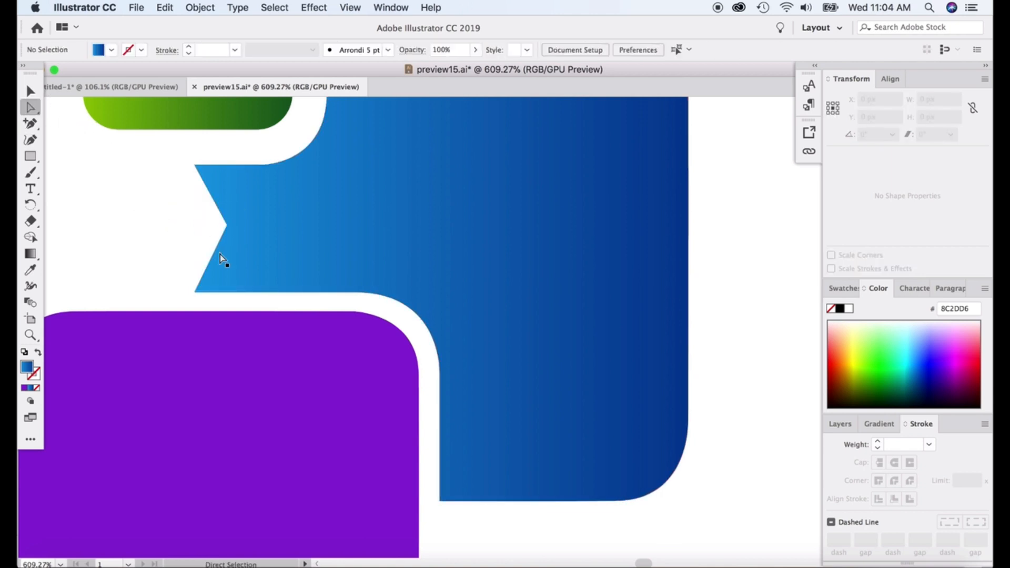
Try pulling the notch's anchor point outward past the blue shape's left edge to form a pointed tip
{"action": "scroll", "coordinate": [221, 258], "scroll_direction": "up", "scroll_amount": 3}
{"action": "scroll", "coordinate": [221, 259], "scroll_direction": "left", "scroll_amount": 3}
{"action": "left_click", "coordinate": [292, 299]}
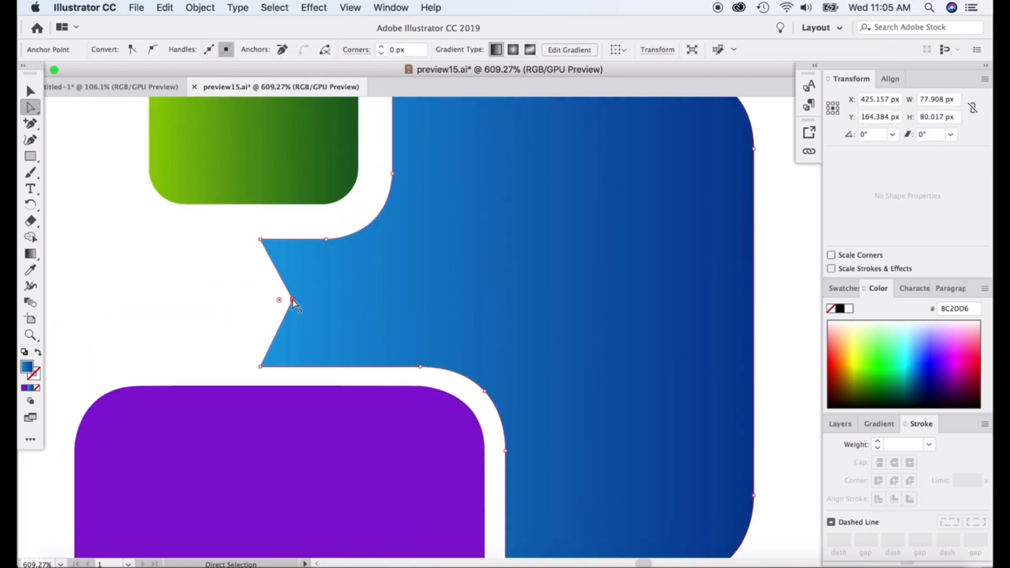
{"action": "left_click_drag", "start_coordinate": [292, 300], "coordinate": [207, 299]}
{"action": "left_click", "coordinate": [138, 352]}
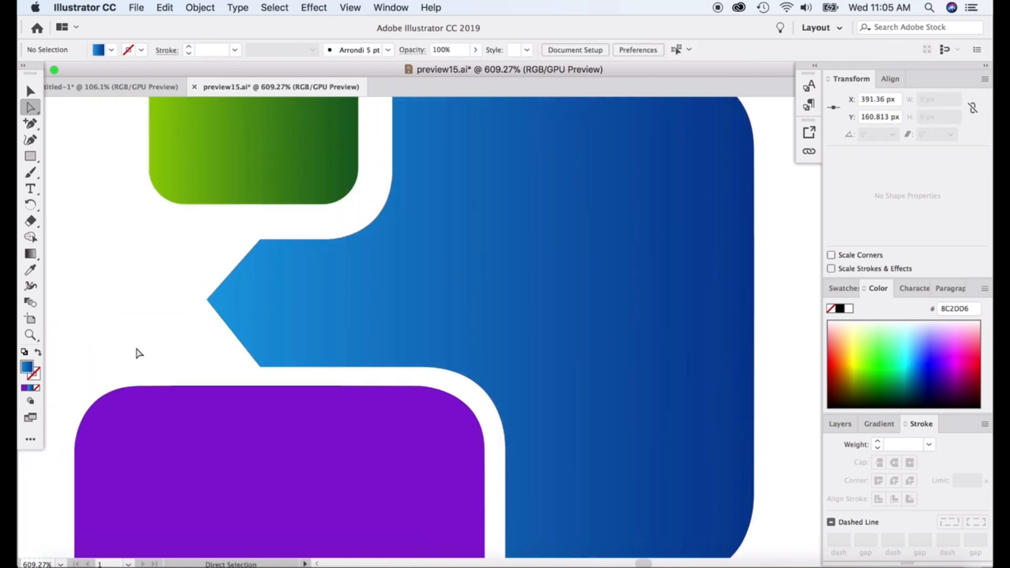
Undo the tip and notch edits on the blue shape's left edge, including the added anchor point
{"action": "key", "text": "super+z"}
{"action": "key", "text": "super+z"}
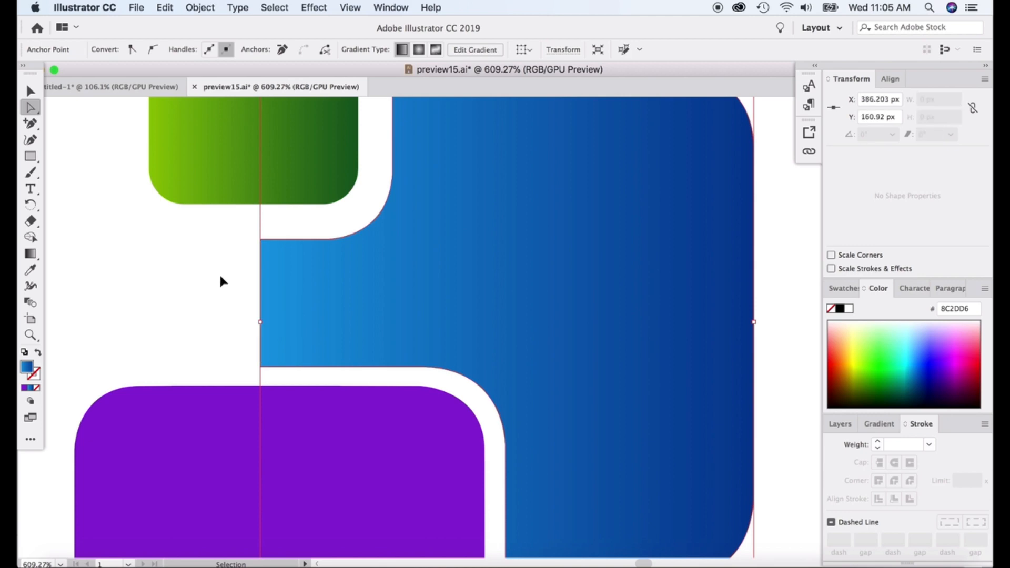
{"action": "left_click", "coordinate": [387, 286]}
{"action": "left_click", "coordinate": [176, 237]}
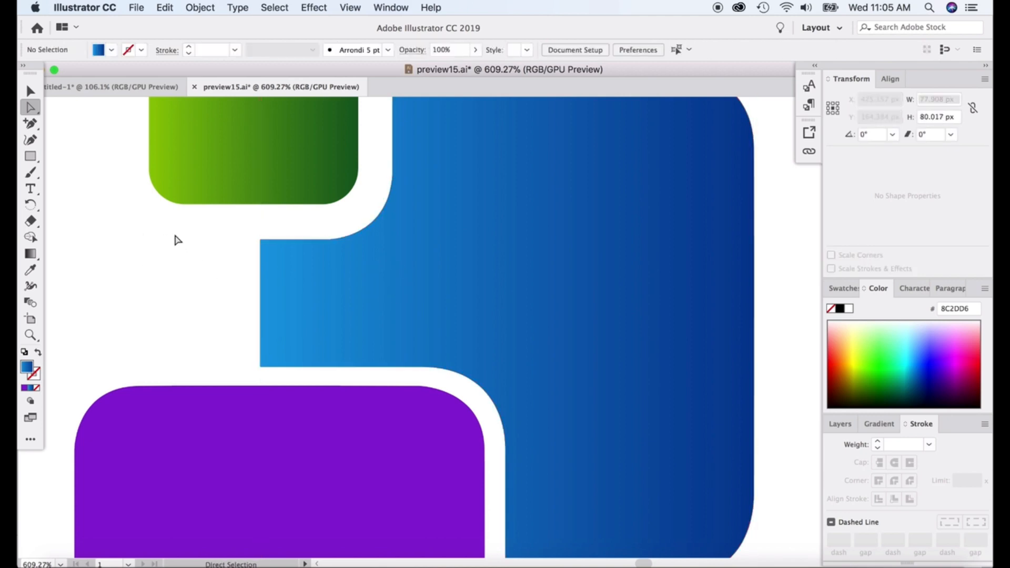
{"action": "key", "text": "super+z"}
Try adding a midpoint anchor on the blue shape's left edge and bowing the edge outward with the Curvature tool
{"action": "left_click", "coordinate": [30, 125]}
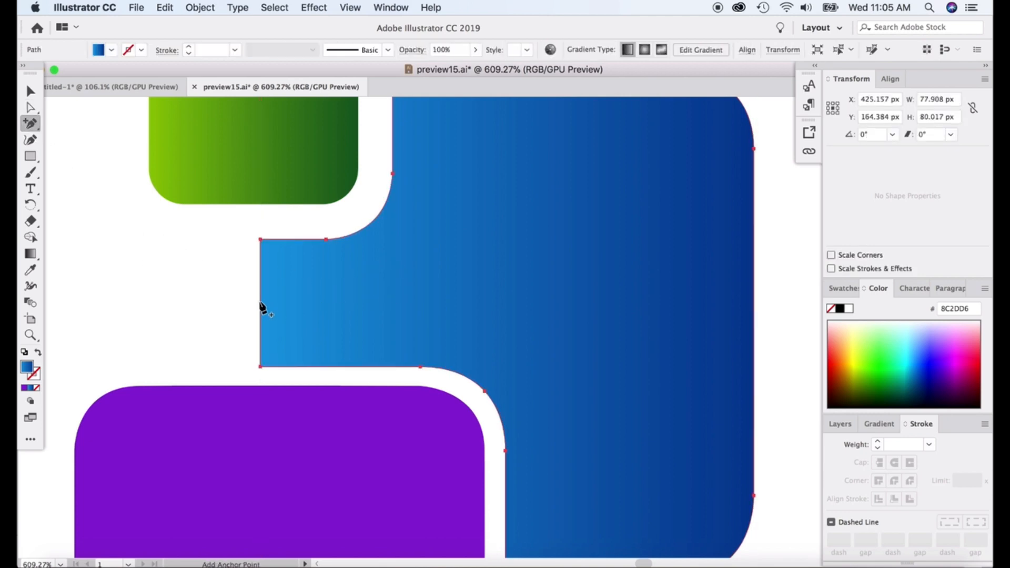
{"action": "left_click", "coordinate": [260, 300]}
{"action": "left_click", "coordinate": [30, 140]}
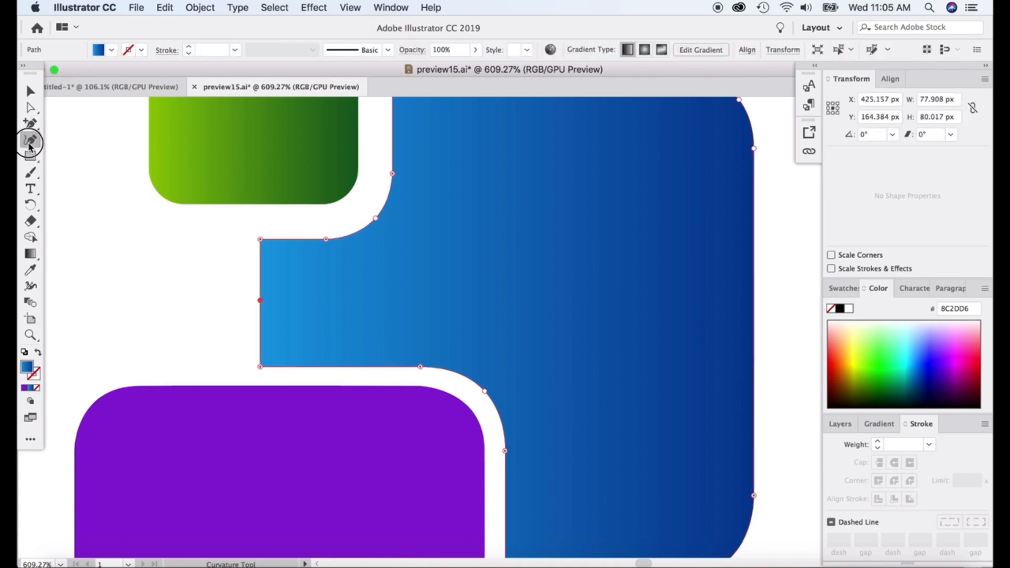
{"action": "left_click", "coordinate": [260, 300]}
{"action": "mouse_move", "coordinate": [260, 300]}
{"action": "left_mouse_down"}
{"action": "mouse_move", "coordinate": [218, 300]}
{"action": "mouse_move", "coordinate": [247, 300]}
{"action": "left_mouse_up"}
{"action": "double_click", "coordinate": [217, 299]}
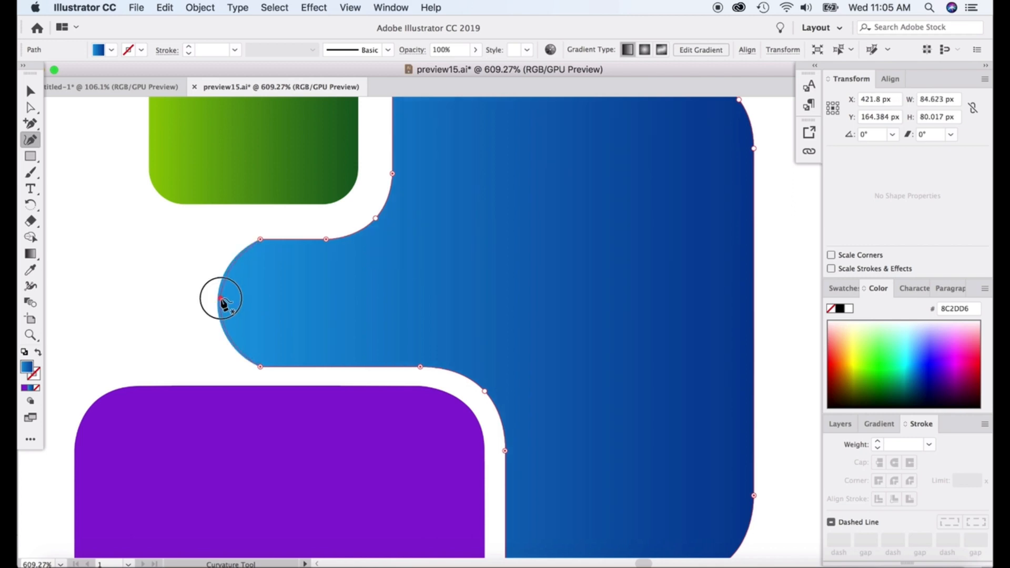
{"action": "left_click", "coordinate": [149, 271]}
Undo the rounded bulge on the blue shape's left edge and deselect the shape
{"action": "scroll", "coordinate": [231, 323], "scroll_direction": "down", "scroll_amount": 3}
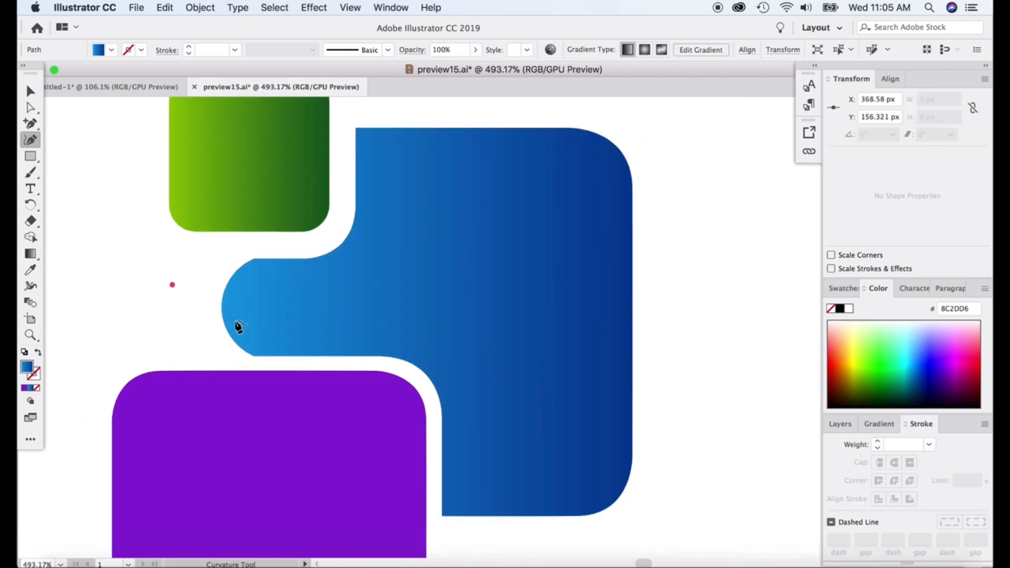
{"action": "left_click", "coordinate": [237, 320], "text": "super"}
{"action": "key", "text": "super+z"}
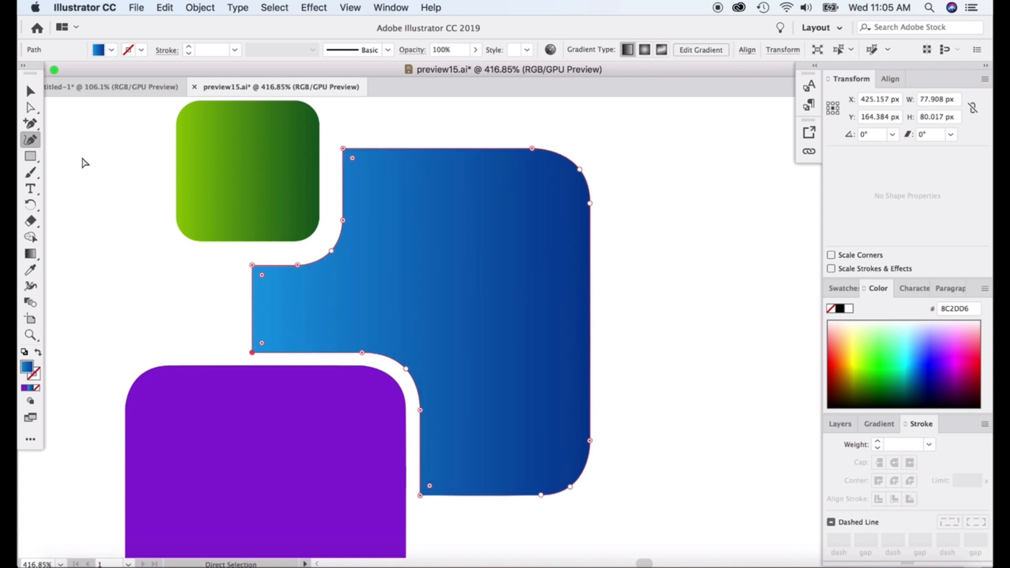
{"action": "key", "text": "v"}
{"action": "left_click", "coordinate": [159, 227]}
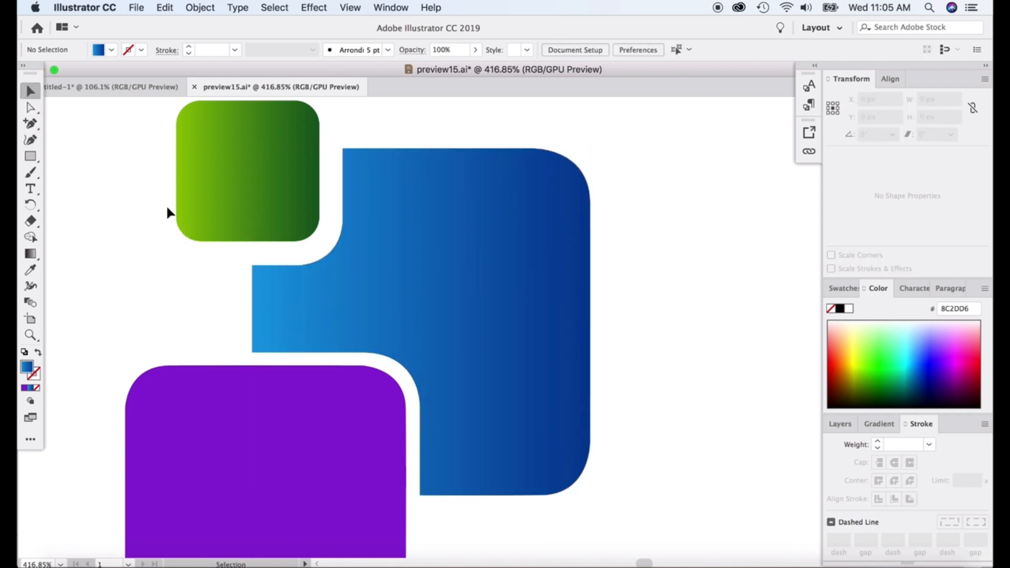
Nudge the green square 2 px right and 2 px down towards the blue shape and deselect it
{"action": "scroll", "coordinate": [165, 204], "scroll_direction": "down", "scroll_amount": 3}
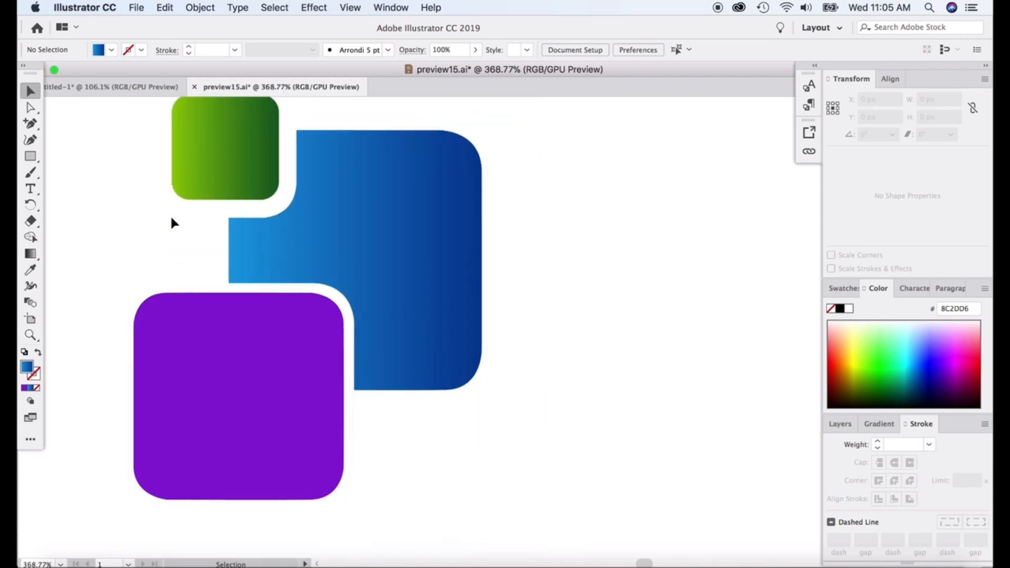
{"action": "scroll", "coordinate": [171, 223], "scroll_direction": "down", "scroll_amount": 5}
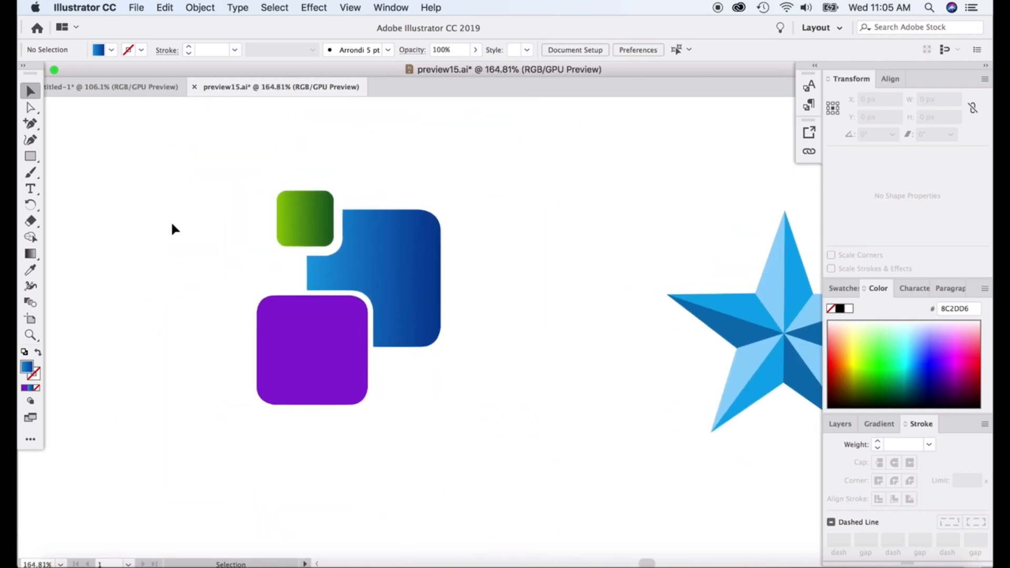
{"action": "scroll", "coordinate": [172, 225], "scroll_direction": "left", "scroll_amount": 5}
{"action": "scroll", "coordinate": [171, 229], "scroll_direction": "right", "scroll_amount": 7}
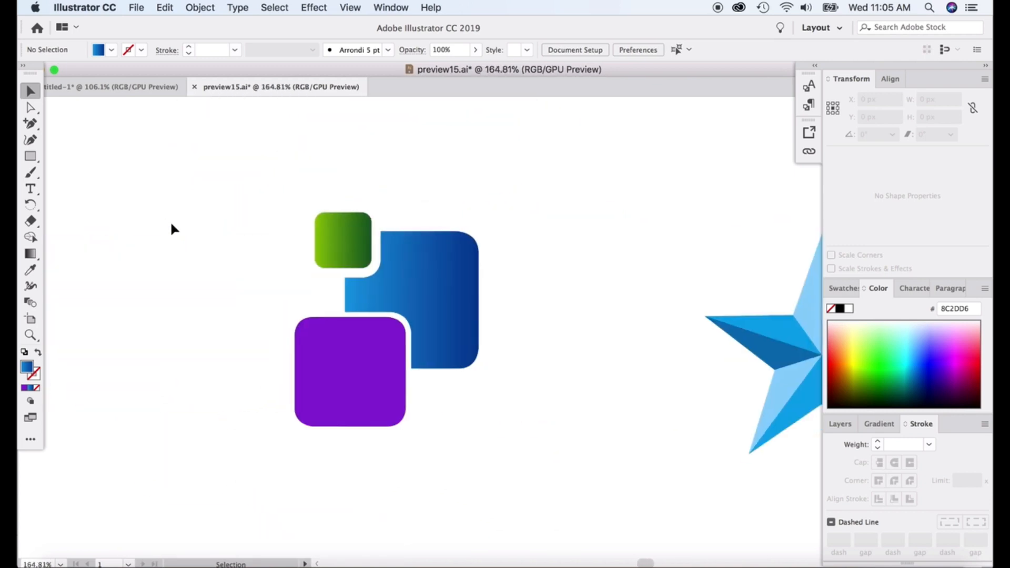
{"action": "left_click", "coordinate": [174, 256]}
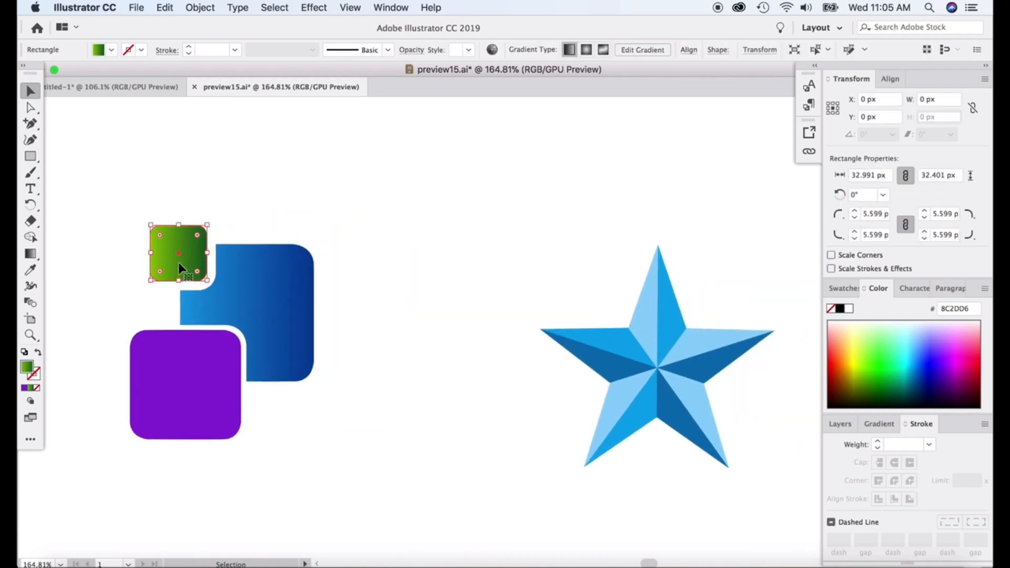
{"action": "key", "text": "Right"}
{"action": "key", "text": "Right"}
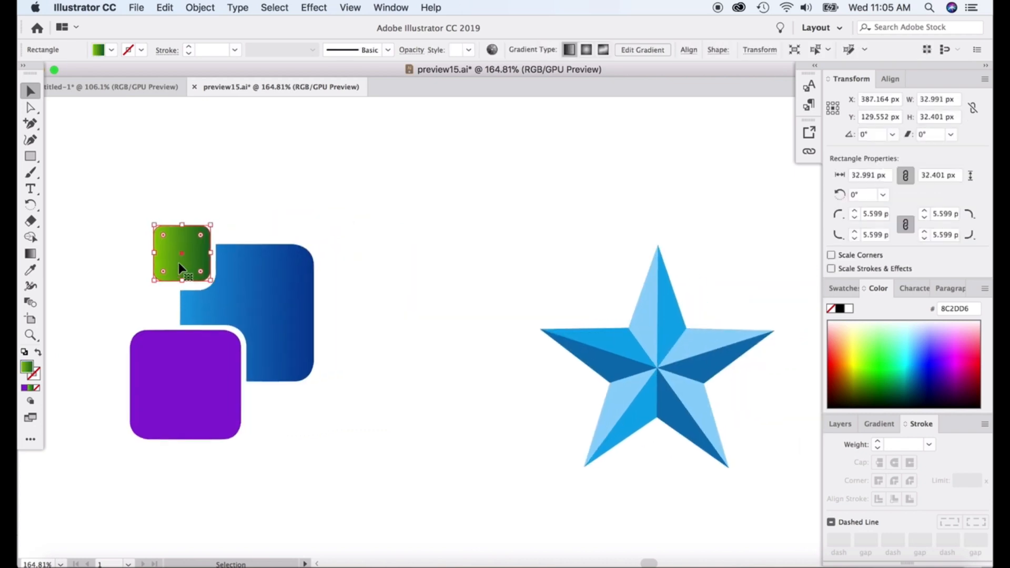
{"action": "key", "text": "Down"}
{"action": "key", "text": "Down"}
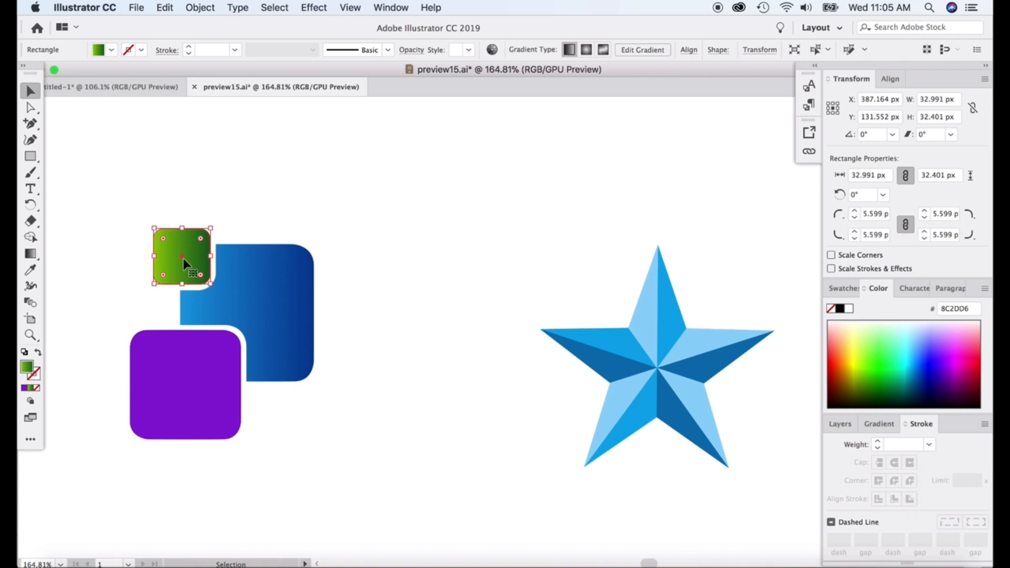
{"action": "left_click", "coordinate": [209, 195]}
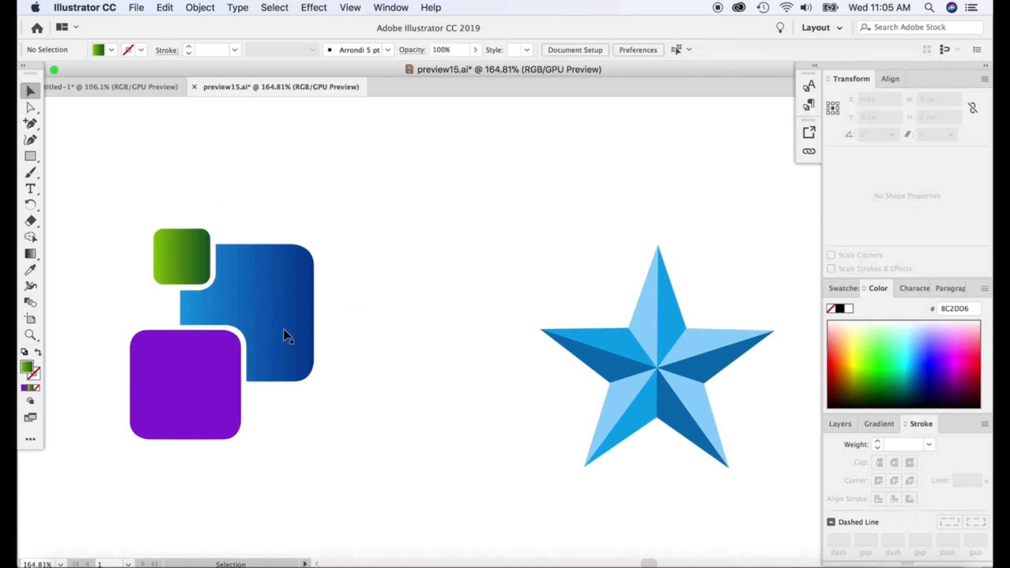
Set up the Pen tool for tracing the blue star, with a green 00F320 stroke and no fill
{"action": "scroll", "coordinate": [434, 373], "scroll_direction": "right", "scroll_amount": 10}
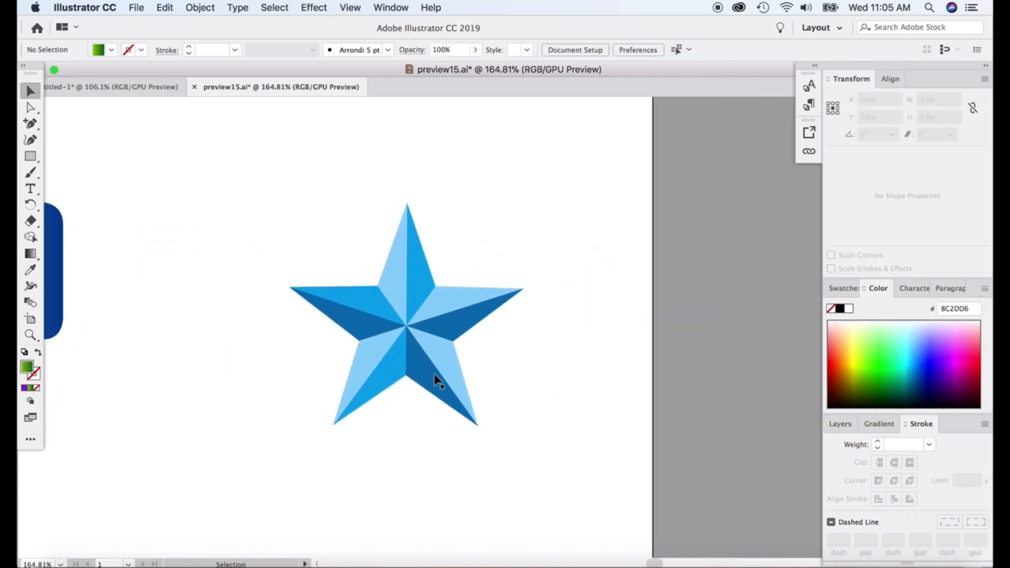
{"action": "scroll", "coordinate": [433, 373], "scroll_direction": "up", "scroll_amount": 5}
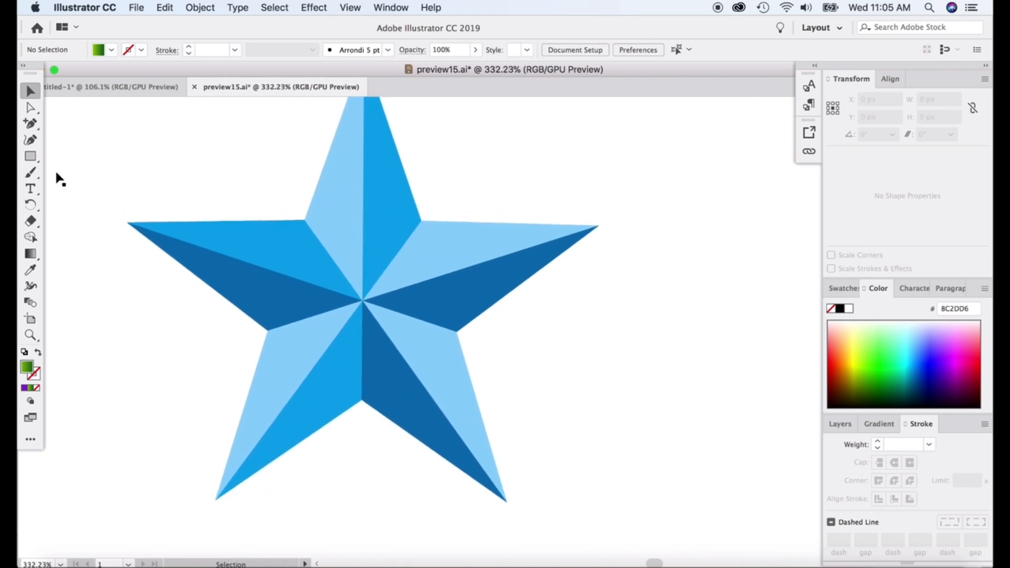
{"action": "left_click_drag", "start_coordinate": [31, 124], "coordinate": [77, 127]}
{"action": "scroll", "coordinate": [317, 323], "scroll_direction": "up", "scroll_amount": 3}
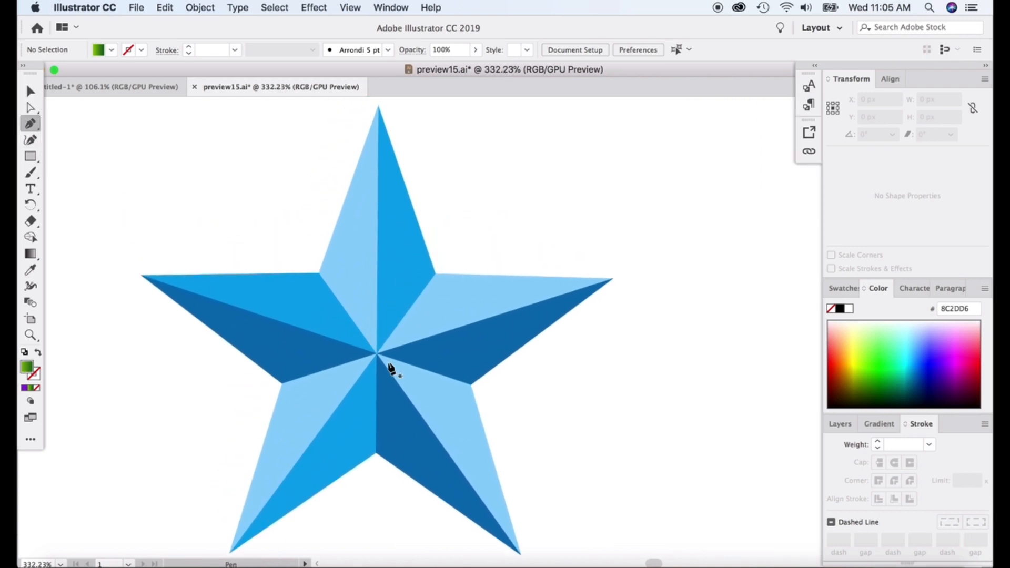
{"action": "left_click", "coordinate": [377, 356]}
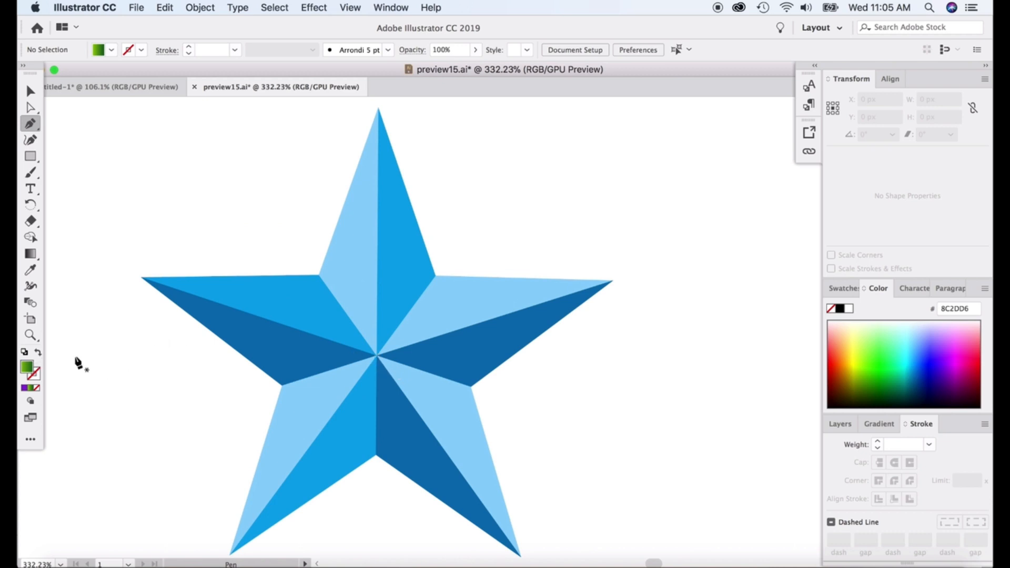
{"action": "left_click", "coordinate": [882, 353]}
{"action": "left_click", "coordinate": [38, 354]}
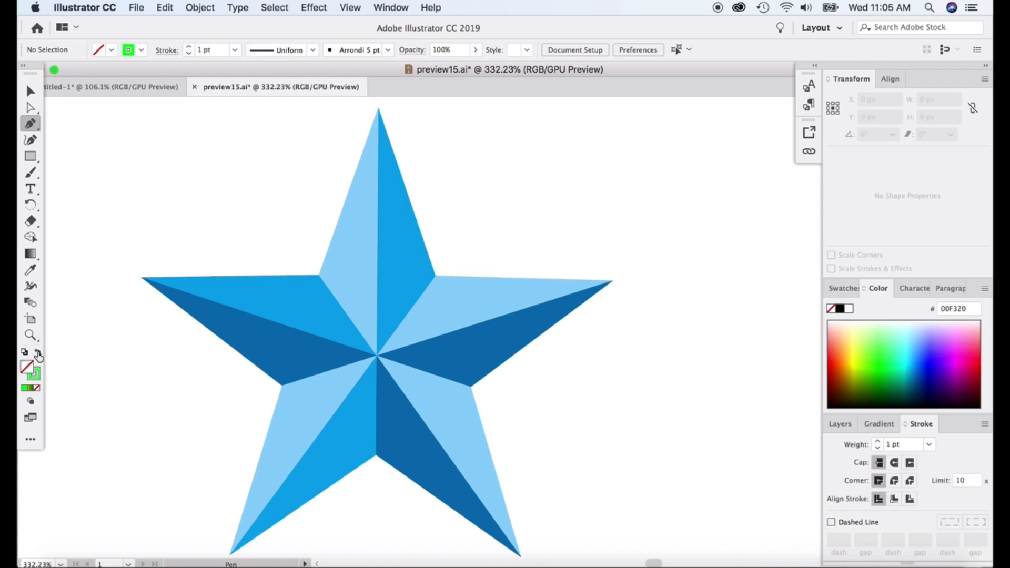
Trace the light-blue left facet of the star's top point as a closed path from the centre and deselect it
{"action": "scroll", "coordinate": [316, 400], "scroll_direction": "up", "scroll_amount": 1}
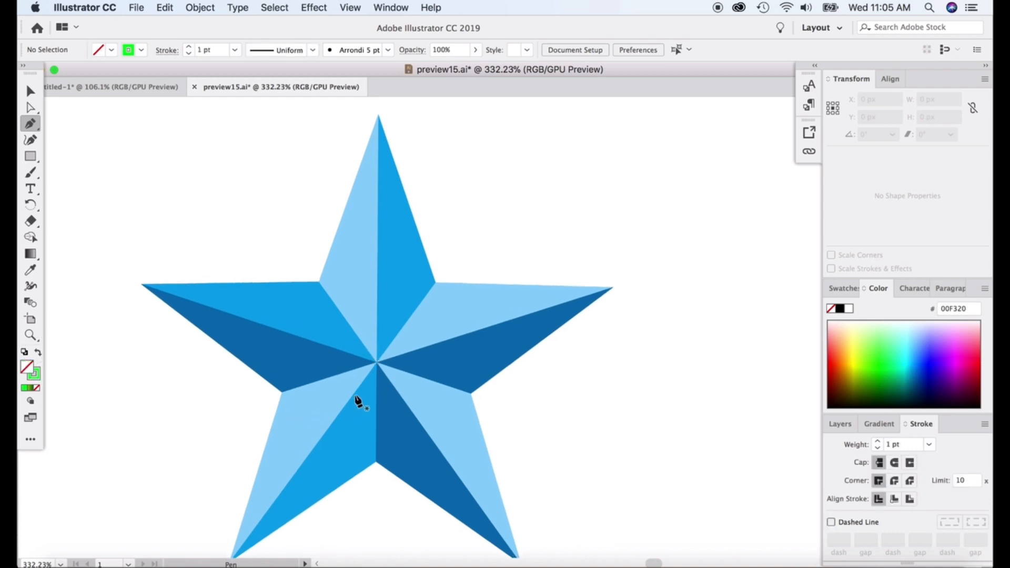
{"action": "left_click", "coordinate": [376, 363]}
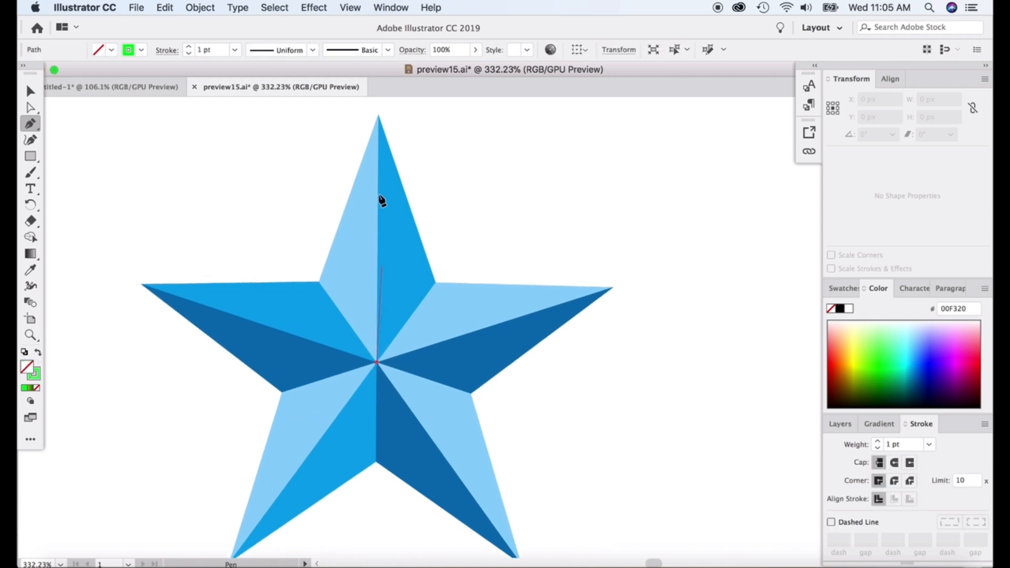
{"action": "left_click", "coordinate": [378, 115]}
{"action": "left_click", "coordinate": [319, 282]}
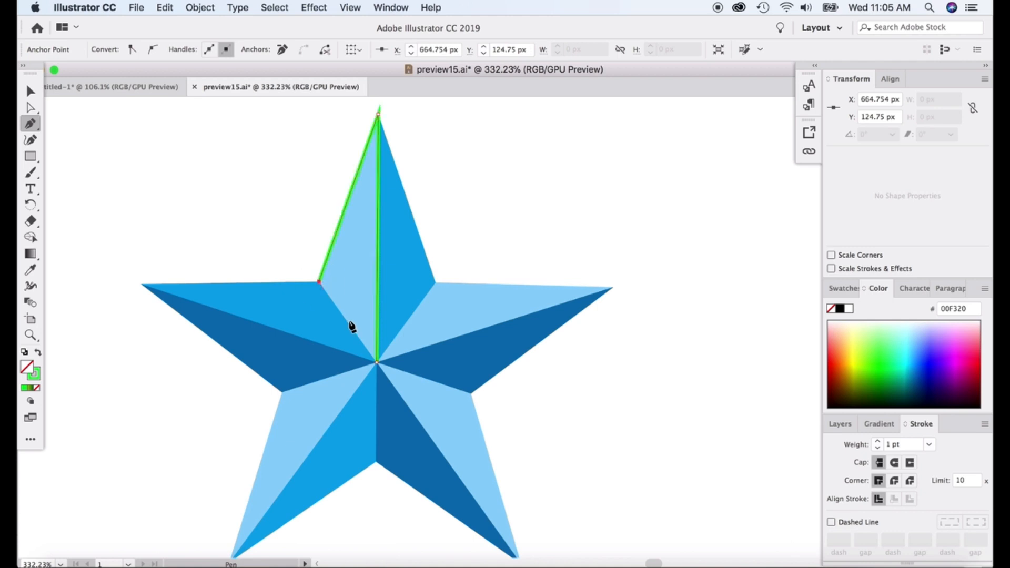
{"action": "left_click", "coordinate": [377, 362]}
{"action": "left_click", "coordinate": [32, 93]}
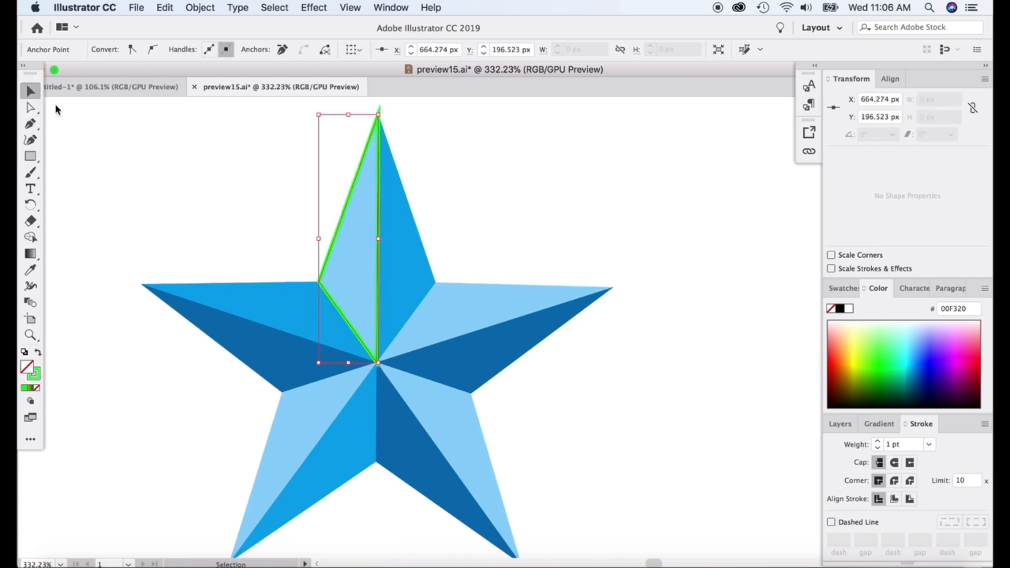
{"action": "left_click", "coordinate": [56, 107]}
Trace the right facet of the star's top point as a closed path with the Pen tool and deselect it
{"action": "left_click", "coordinate": [30, 124]}
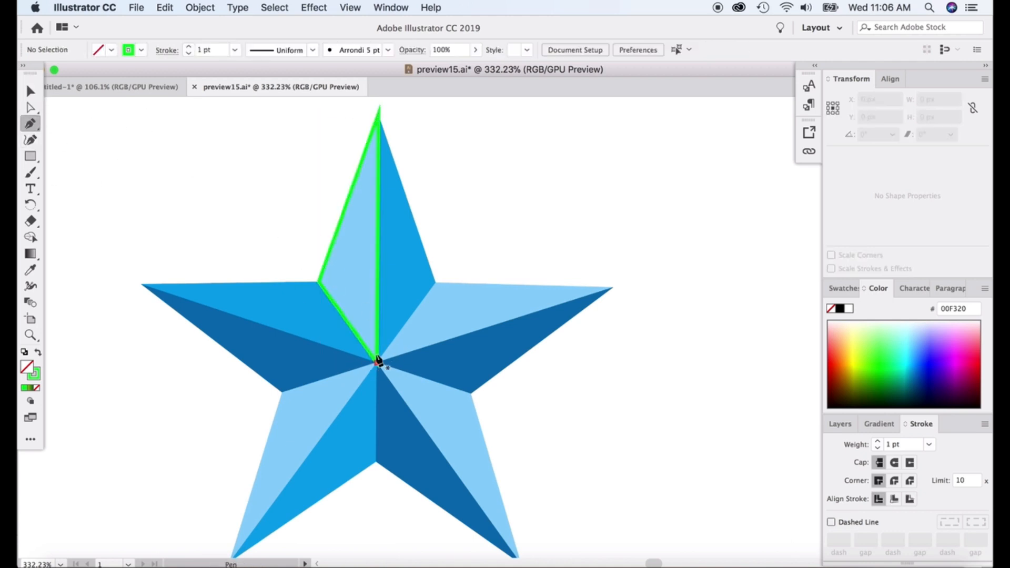
{"action": "left_click", "coordinate": [378, 112]}
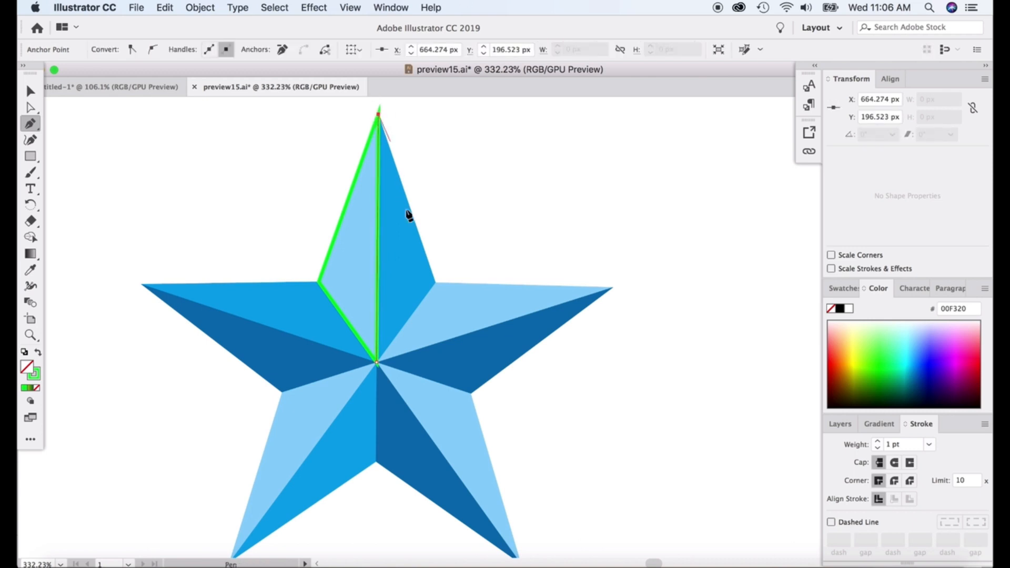
{"action": "left_click", "coordinate": [435, 283]}
{"action": "left_click", "coordinate": [377, 363]}
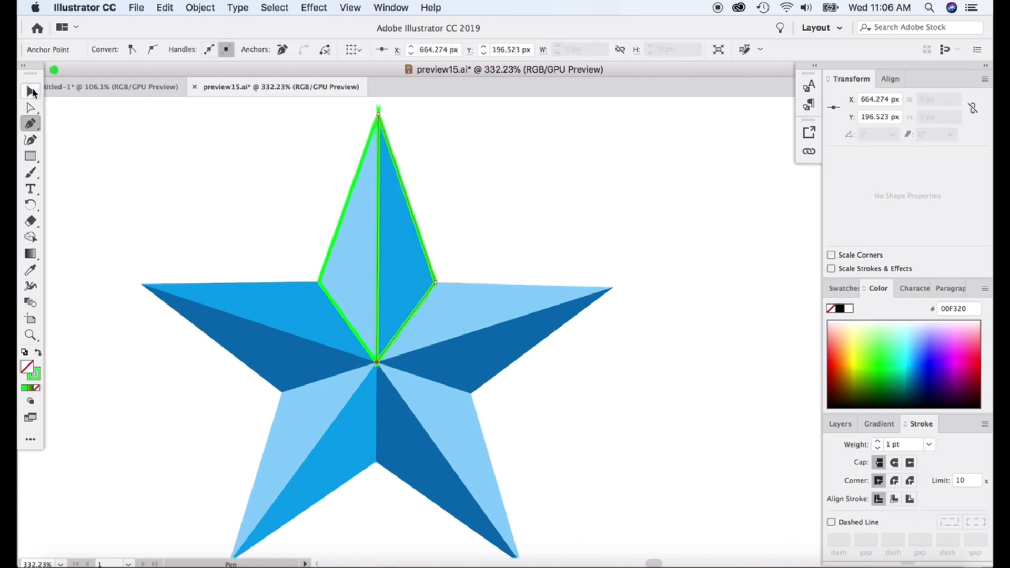
{"action": "left_click", "coordinate": [156, 275], "text": "ctrl"}
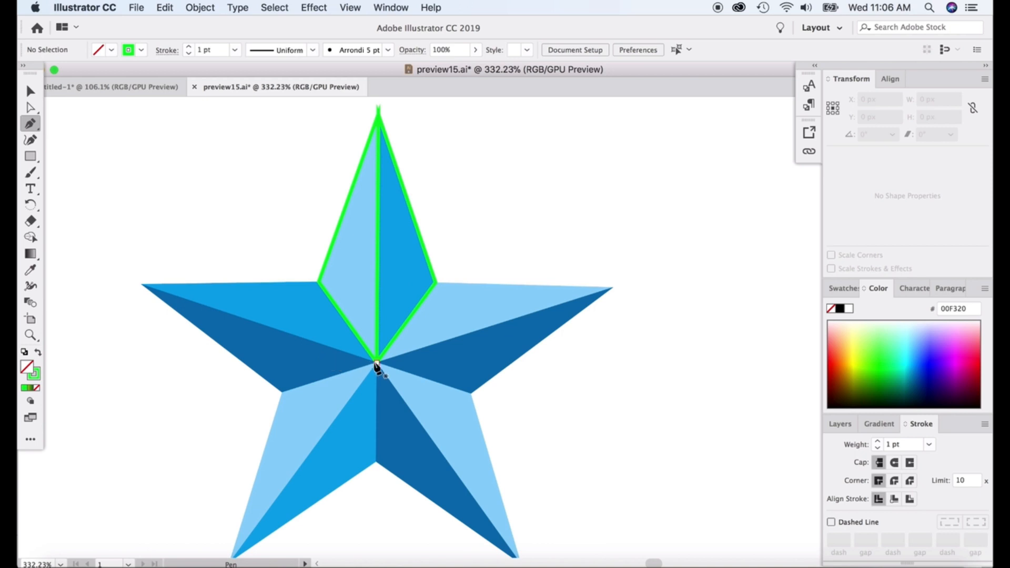
Trace the upper facet of the star's left point as a closed path with the Pen tool and deselect it
{"action": "left_click", "coordinate": [377, 362]}
{"action": "left_click", "coordinate": [319, 282]}
{"action": "left_click", "coordinate": [141, 285]}
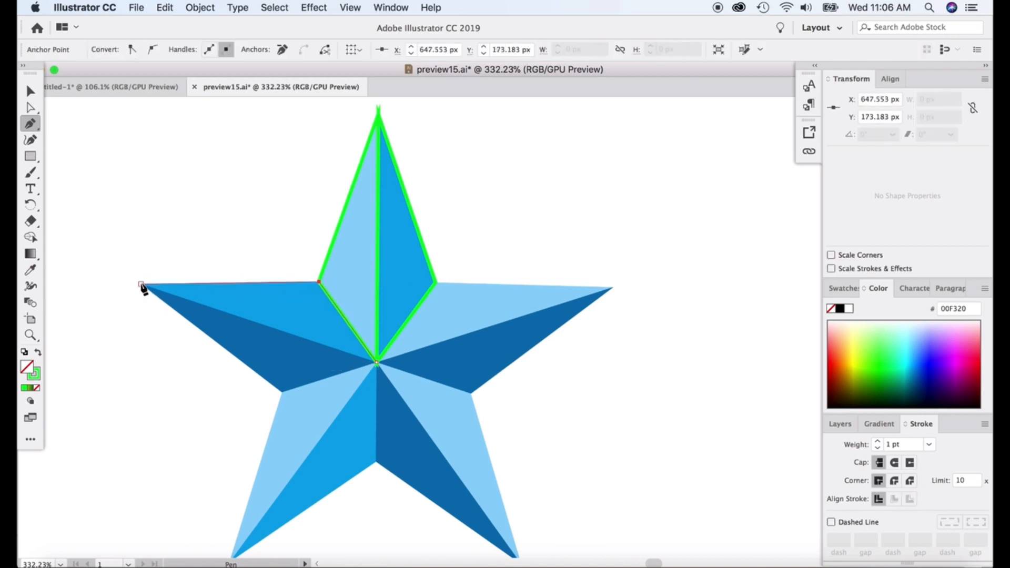
{"action": "left_click", "coordinate": [377, 363]}
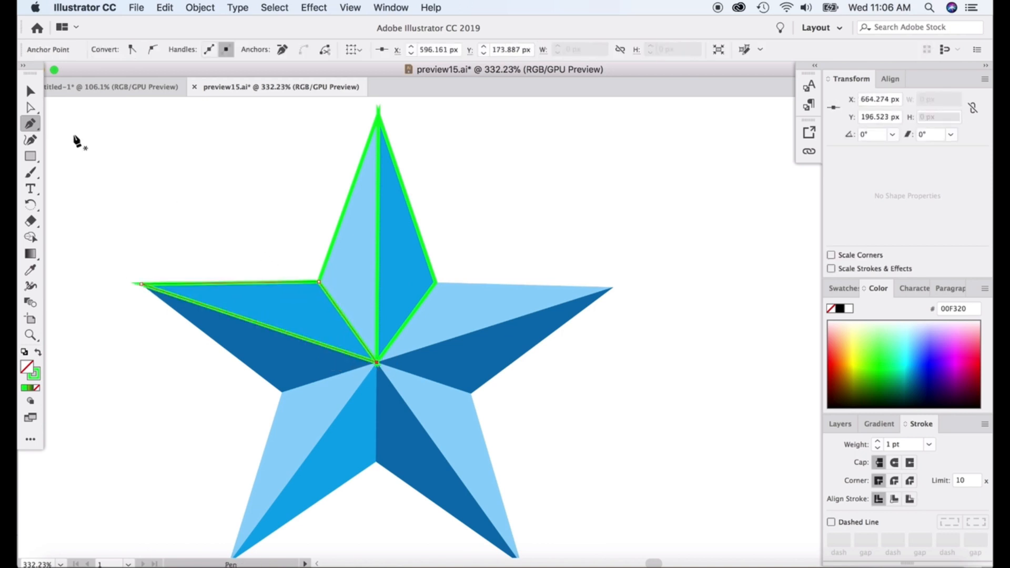
{"action": "left_click", "coordinate": [174, 245], "text": "ctrl"}
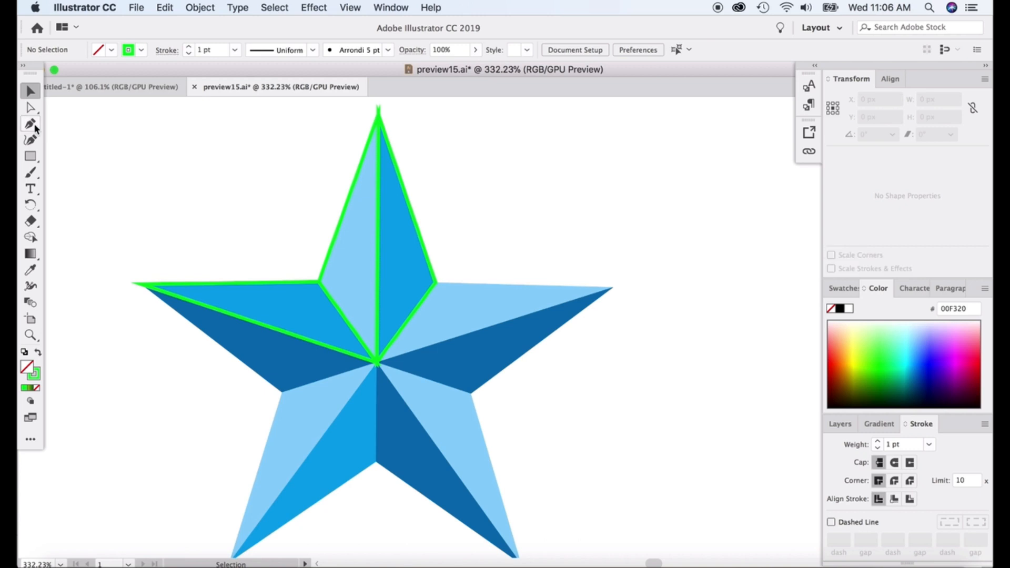
Trace the dark-blue lower facet of the star's left point as a closed path with the Pen tool and deselect it
{"action": "left_click", "coordinate": [377, 362]}
{"action": "left_click", "coordinate": [141, 284]}
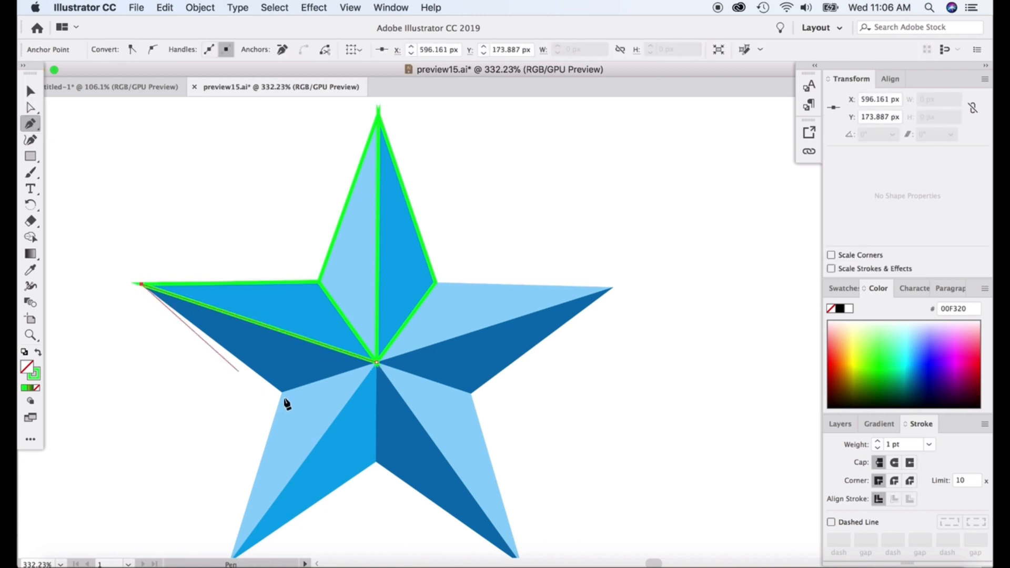
{"action": "left_click", "coordinate": [282, 392]}
{"action": "left_click", "coordinate": [377, 362]}
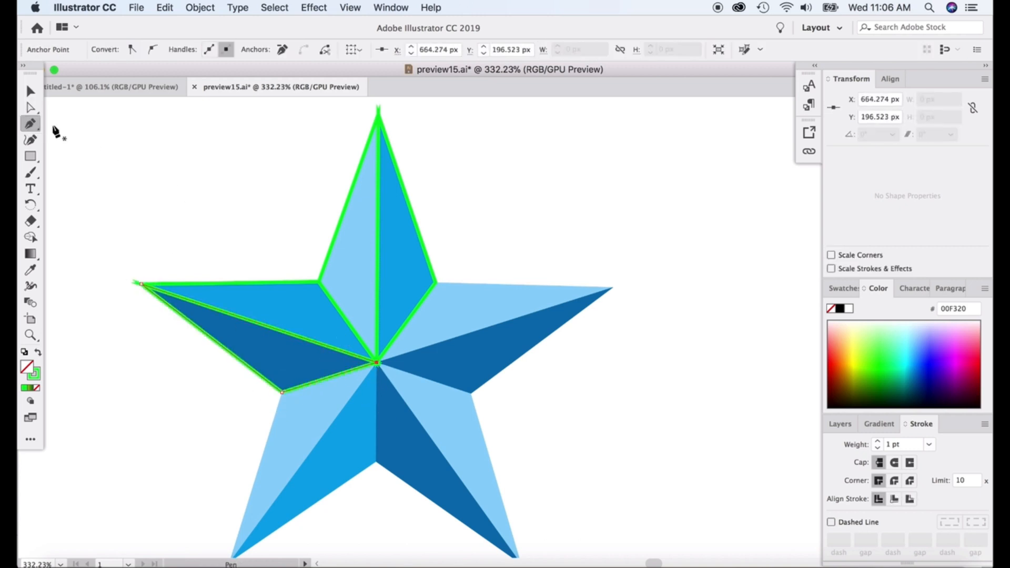
{"action": "left_click", "coordinate": [29, 91]}
{"action": "left_click", "coordinate": [188, 160]}
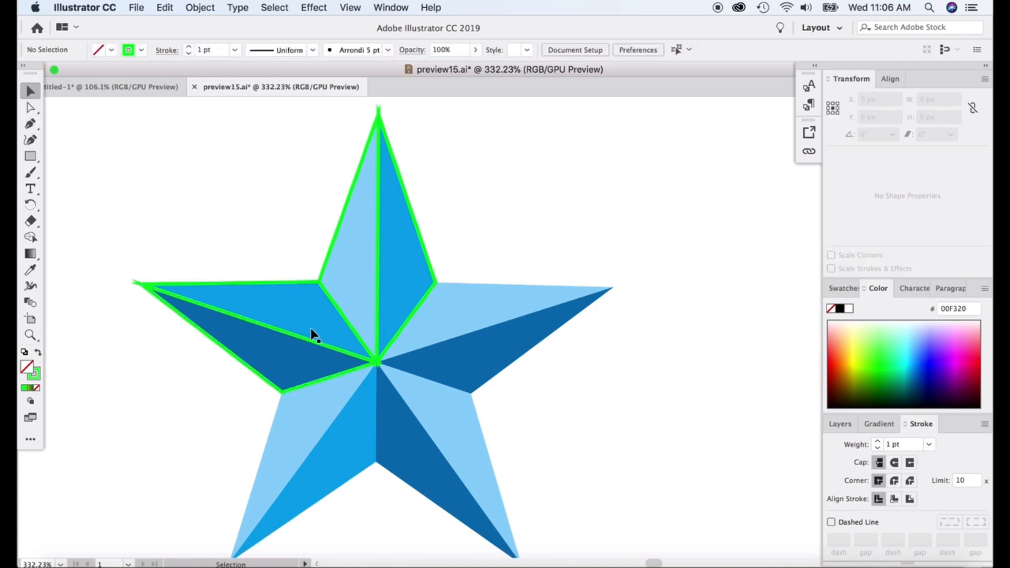
Trace the light-blue left facet of the star's lower-left point as a closed path from the centre with the Pen tool
{"action": "left_click", "coordinate": [377, 362]}
{"action": "left_click", "coordinate": [282, 391]}
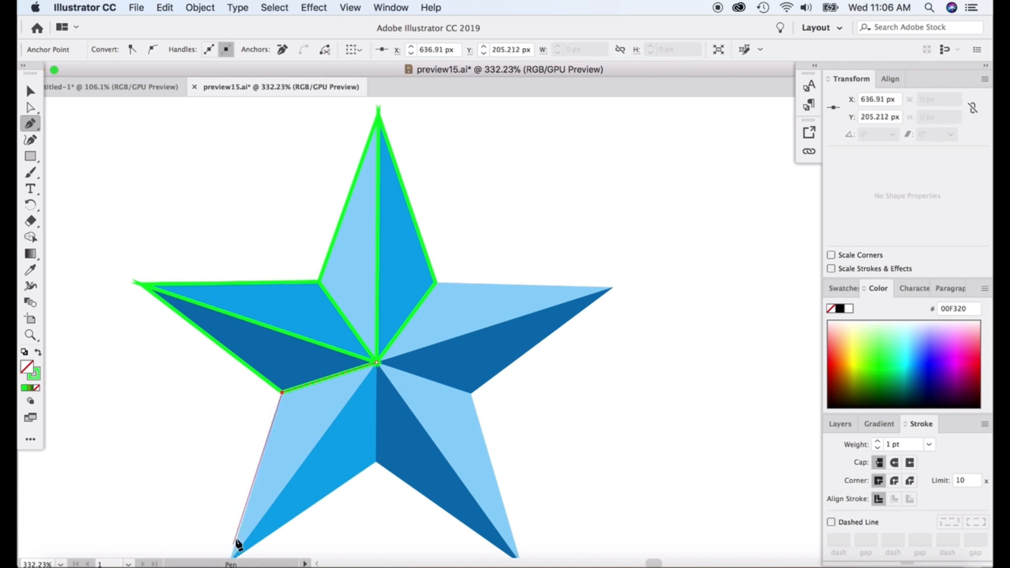
{"action": "scroll", "coordinate": [240, 537], "scroll_direction": "down", "scroll_amount": 1}
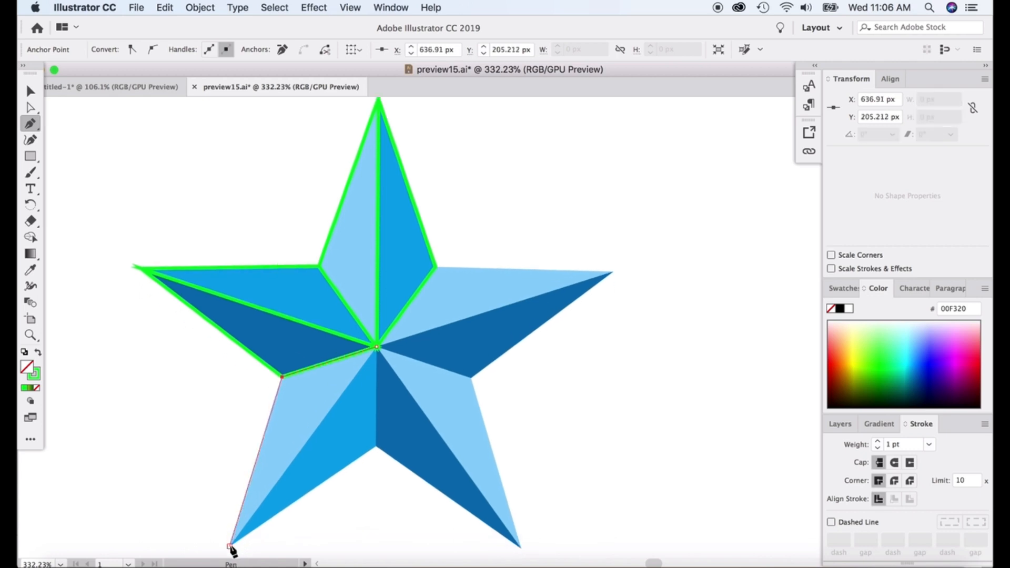
{"action": "left_click", "coordinate": [230, 547]}
{"action": "left_click", "coordinate": [377, 347]}
{"action": "left_click", "coordinate": [31, 91]}
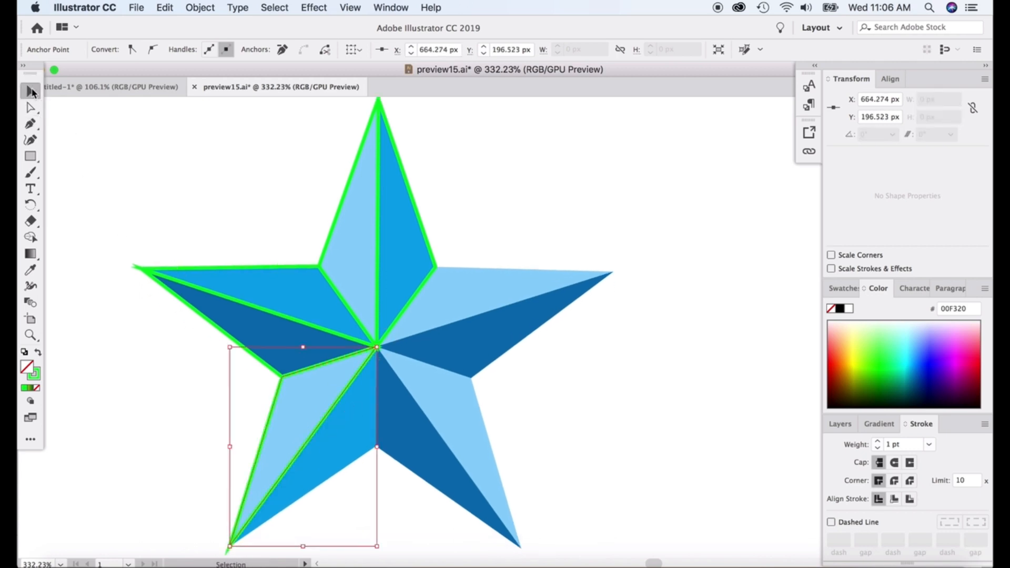
{"action": "left_click", "coordinate": [31, 125]}
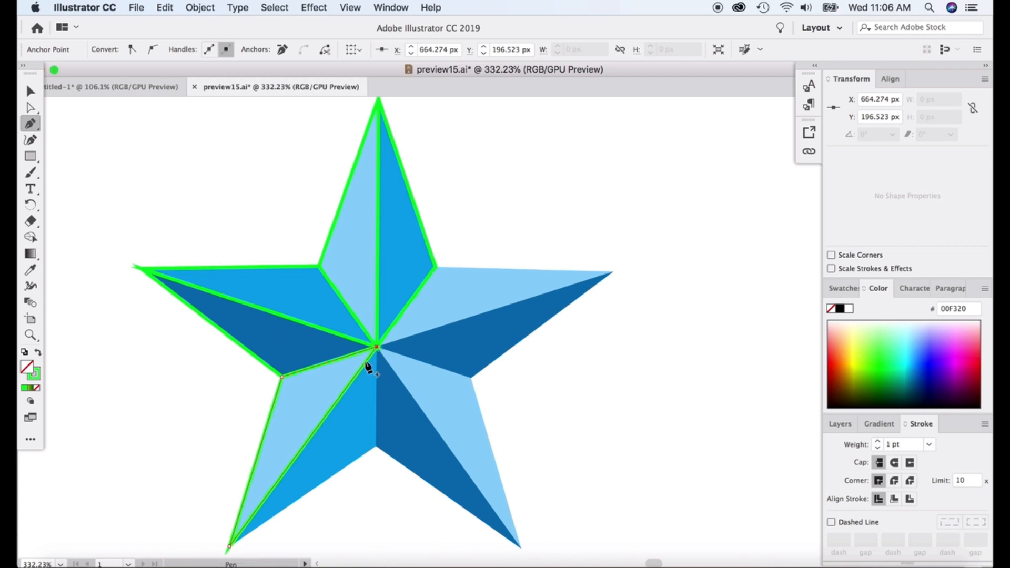
{"action": "left_click", "coordinate": [376, 347]}
{"action": "key", "text": "super+z"}
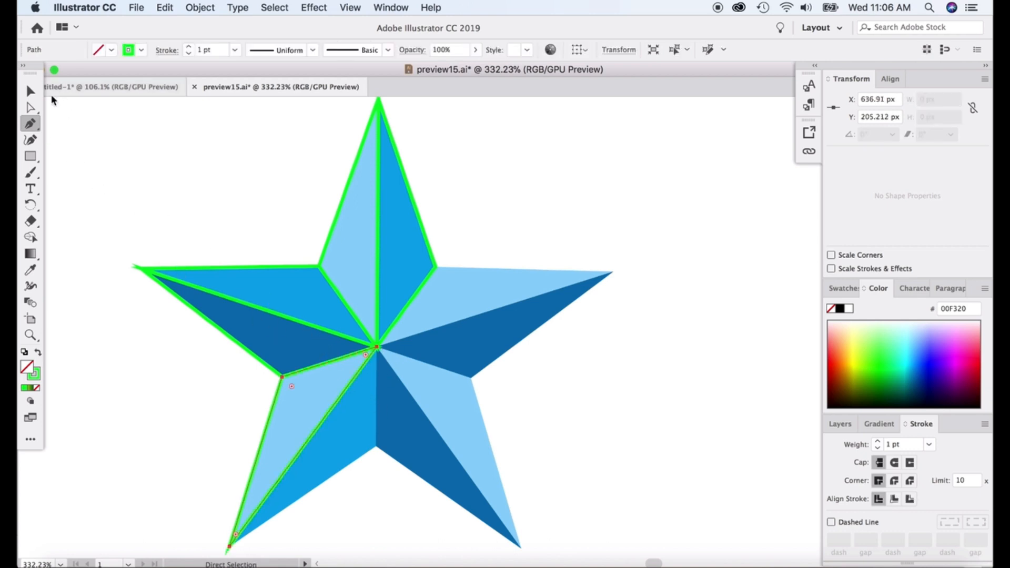
With the previous path deselected, trace the right facet of the star's lower-left point as a closed Pen tool path and deselect it
{"action": "left_click", "coordinate": [31, 92]}
{"action": "left_click", "coordinate": [50, 113]}
{"action": "left_click", "coordinate": [35, 124]}
{"action": "left_click", "coordinate": [377, 348]}
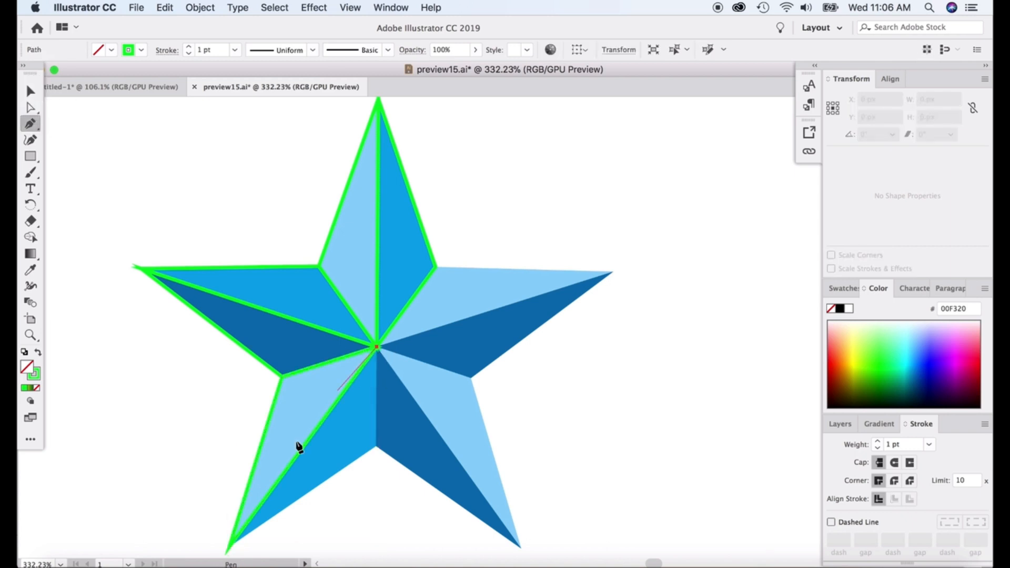
{"action": "left_click", "coordinate": [230, 544]}
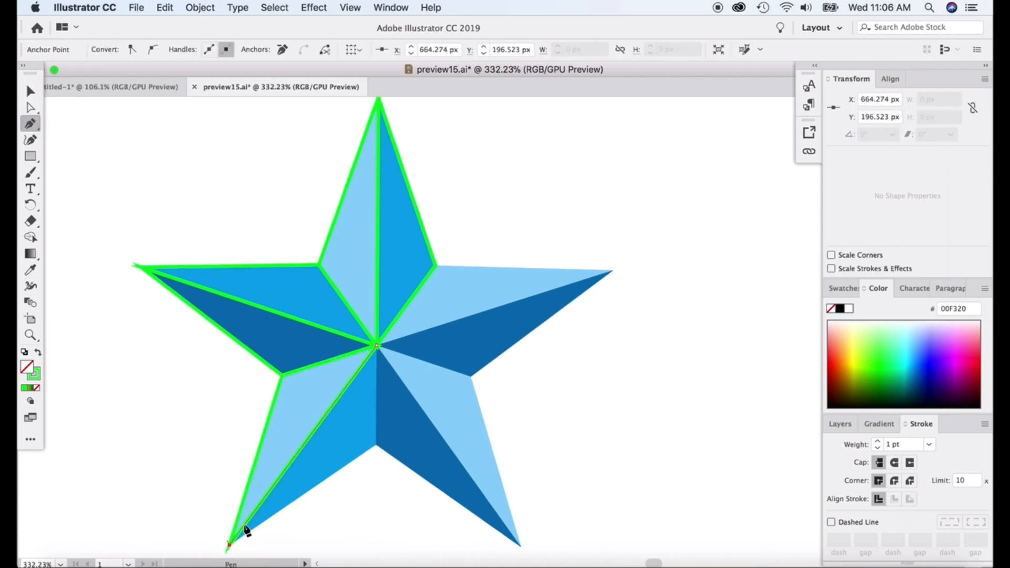
{"action": "left_click", "coordinate": [376, 445]}
{"action": "left_click", "coordinate": [376, 346]}
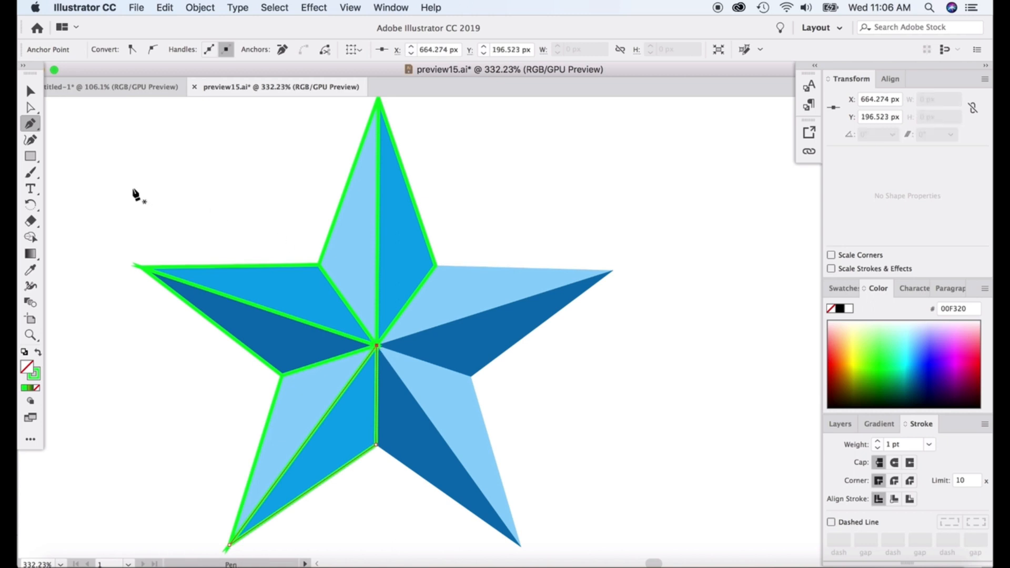
{"action": "left_click", "coordinate": [31, 93]}
{"action": "left_click", "coordinate": [144, 165]}
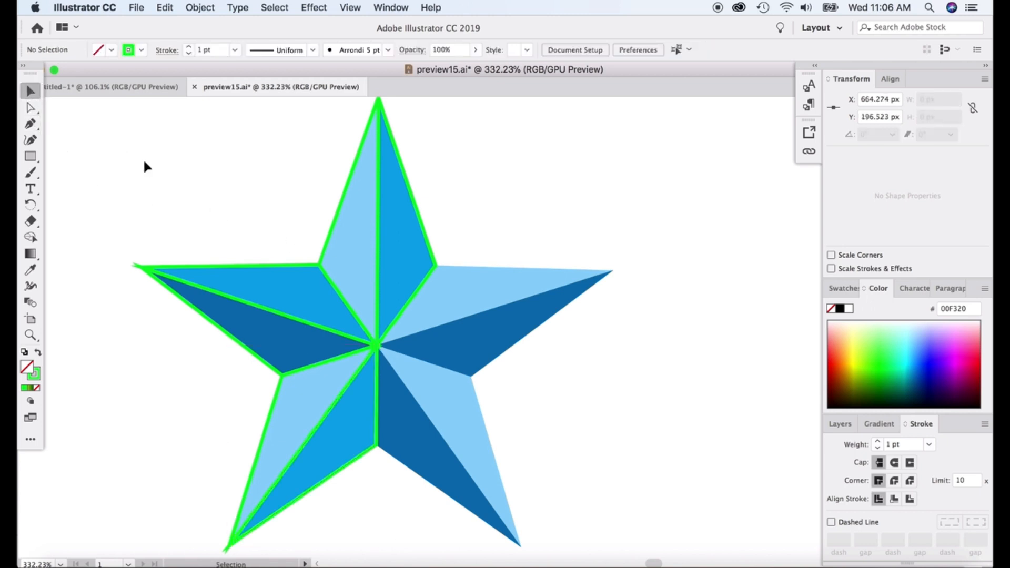
Trace the dark-blue left facet of the star's lower-right point as a closed path with the Pen tool and deselect it
{"action": "left_click", "coordinate": [30, 124]}
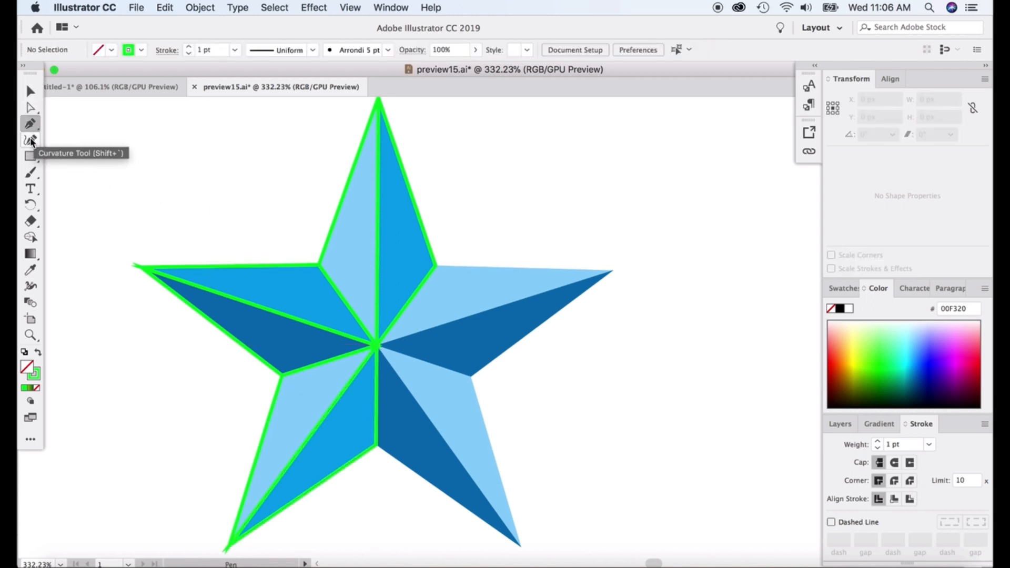
{"action": "left_click", "coordinate": [376, 346]}
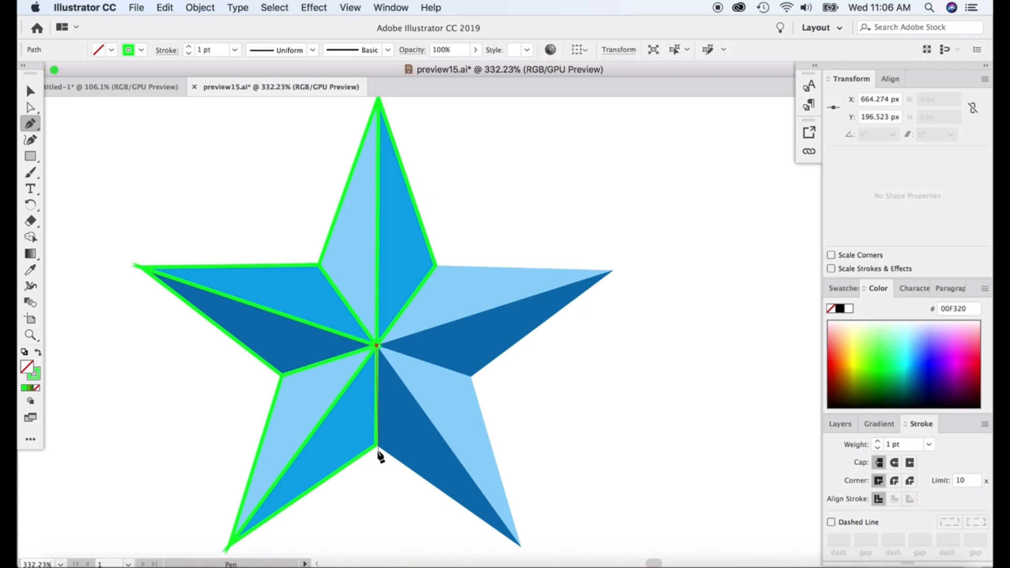
{"action": "left_click", "coordinate": [521, 547]}
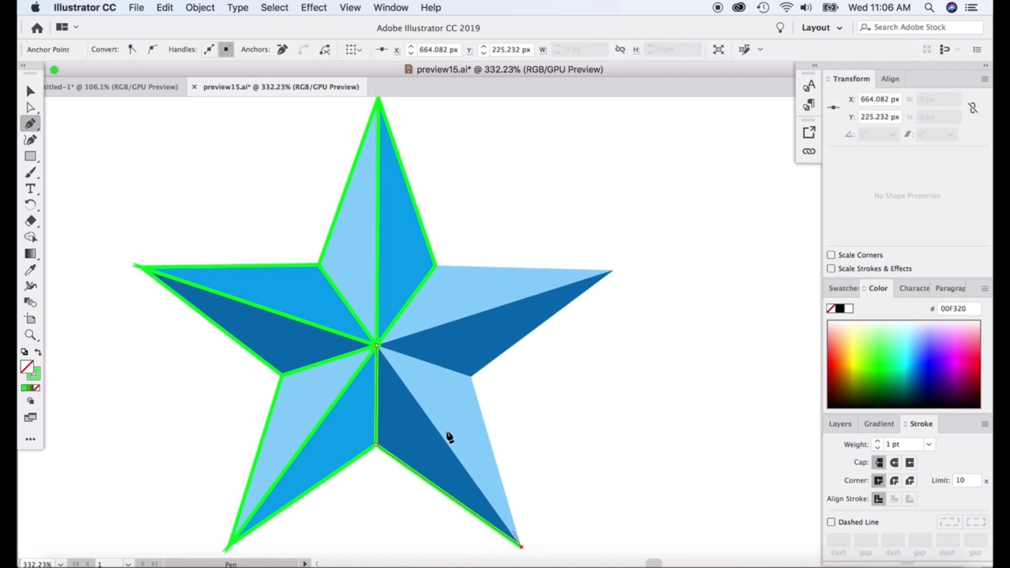
{"action": "left_click", "coordinate": [377, 346]}
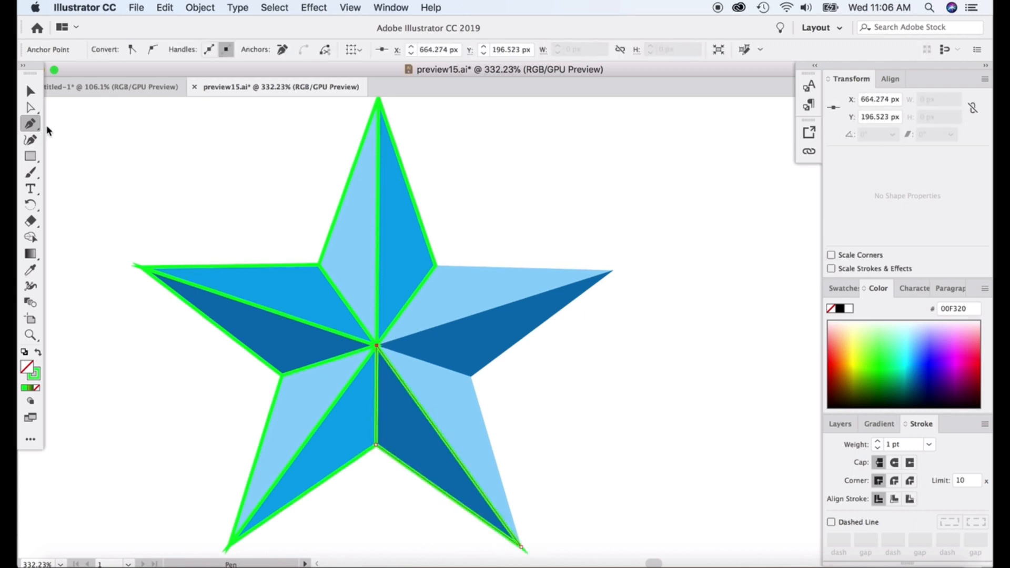
{"action": "left_click", "coordinate": [30, 94]}
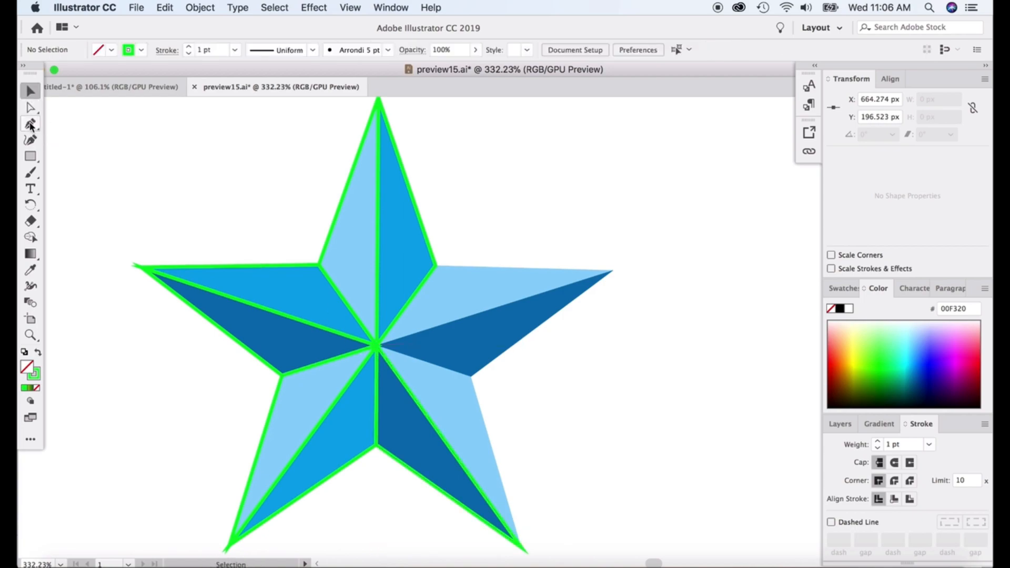